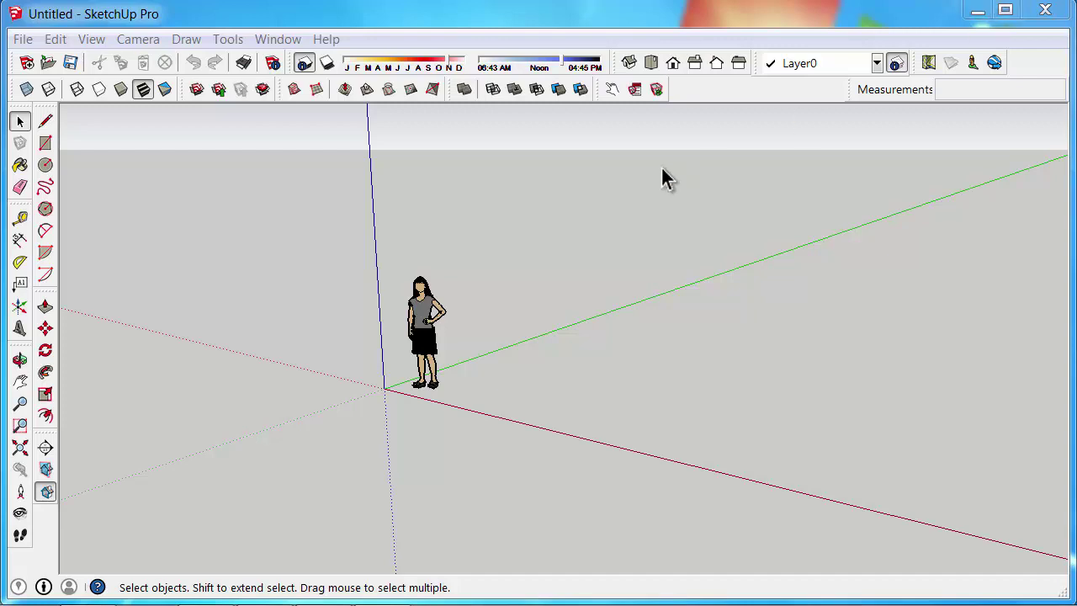
- Erase the standing person figure from beside the model origin and return to the Select tool
click(20, 188)
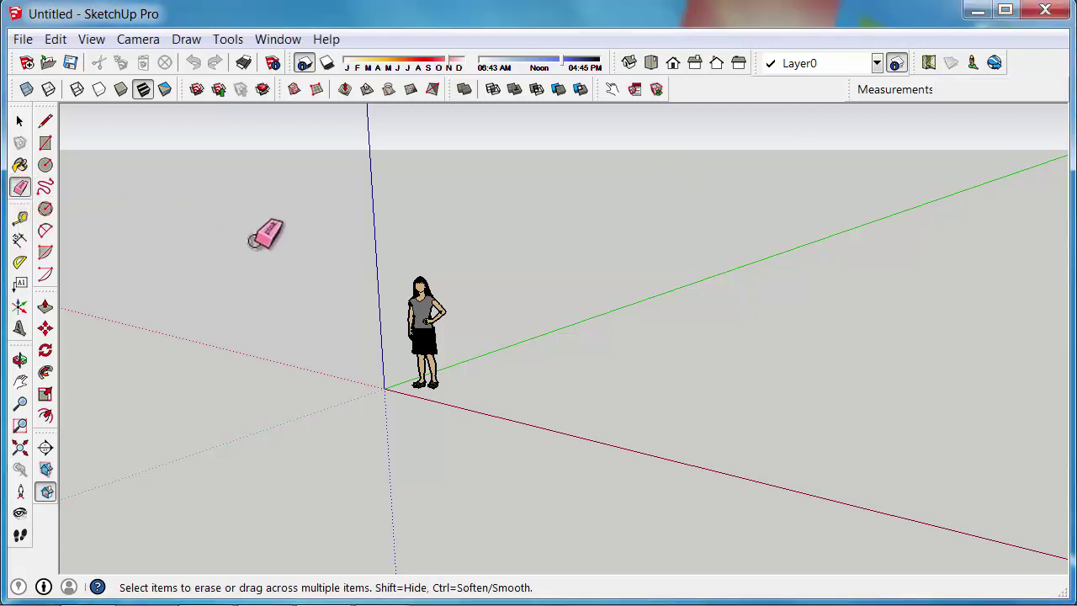
click(417, 277)
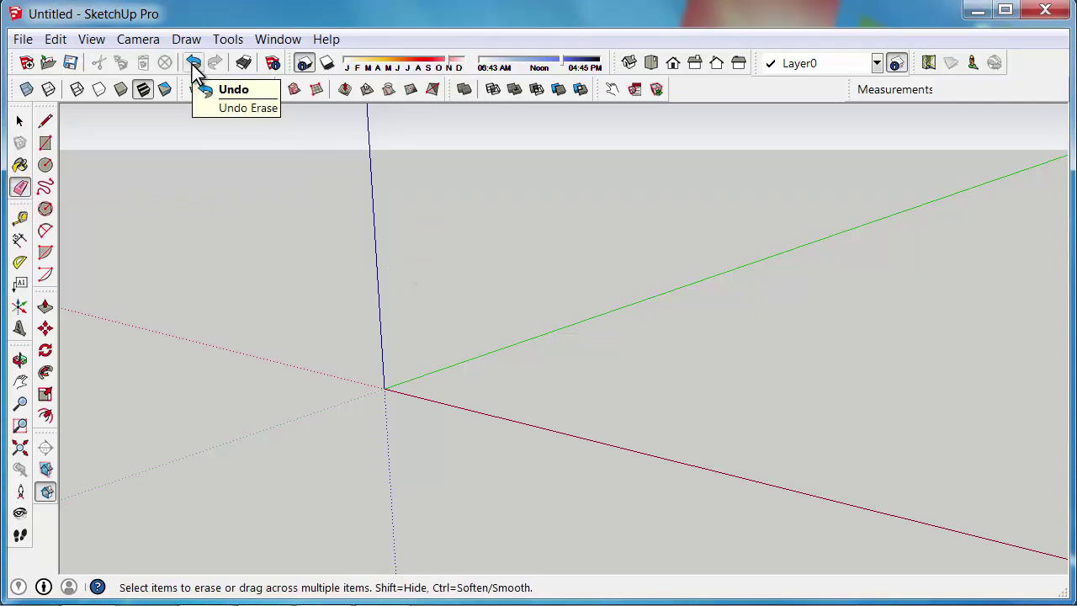
click(20, 121)
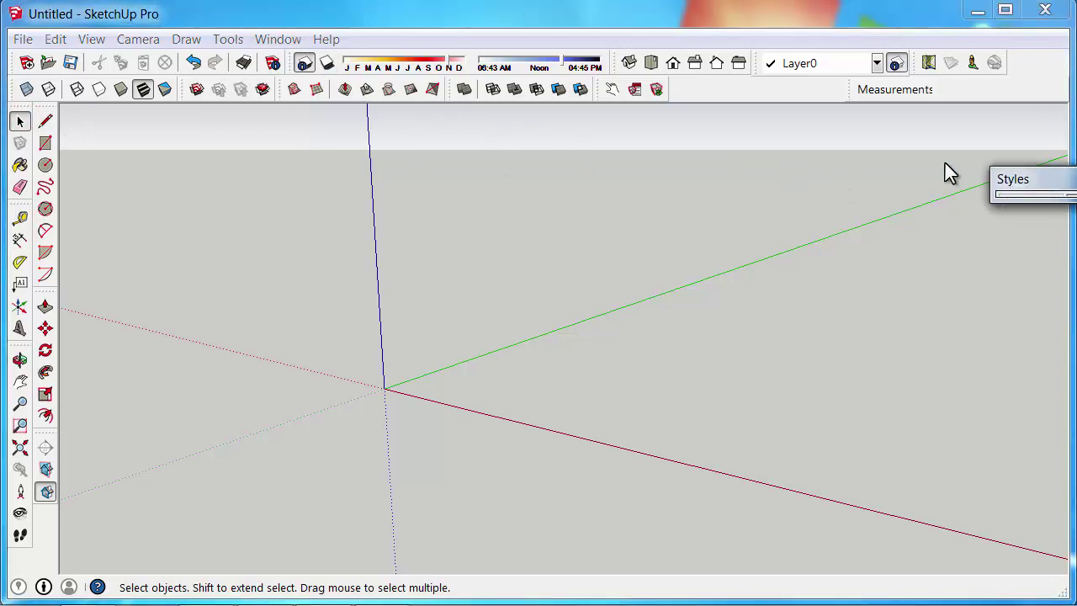
- Bring the Styles window fully into view and expand it to show its style collections
drag(937, 168, 833, 120)
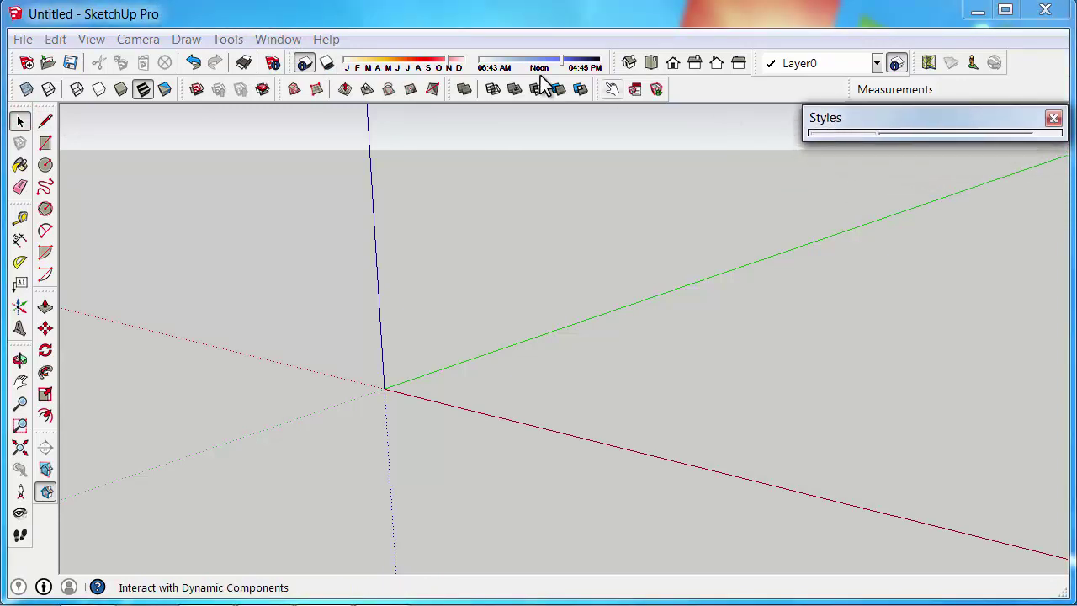
click(294, 38)
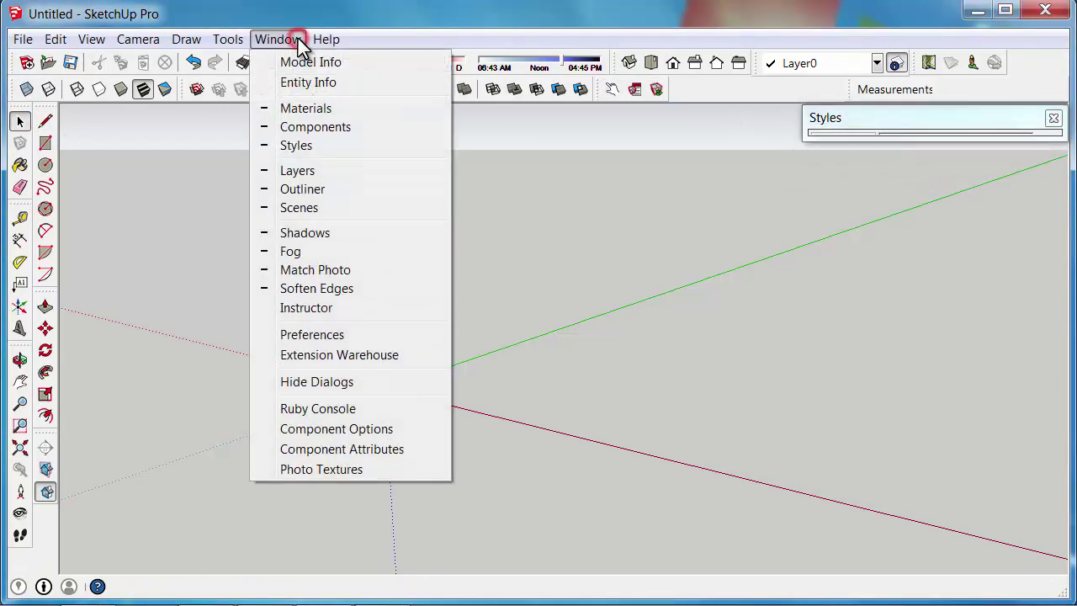
click(297, 146)
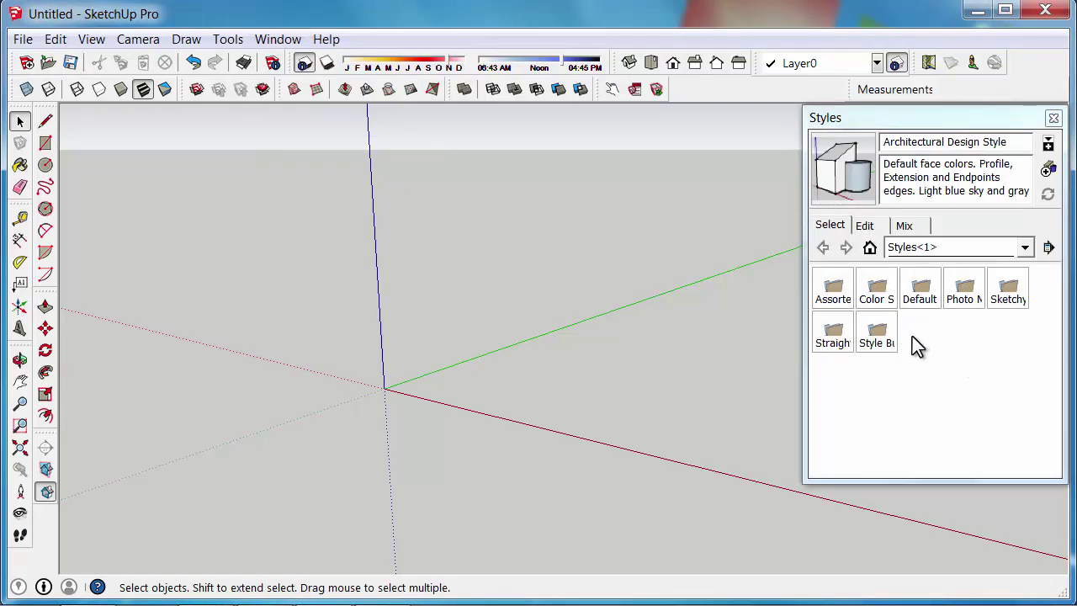
- Turn off Extension, Endpoints and Profiles in the style's edge settings, keeping plain Edges enabled
click(866, 232)
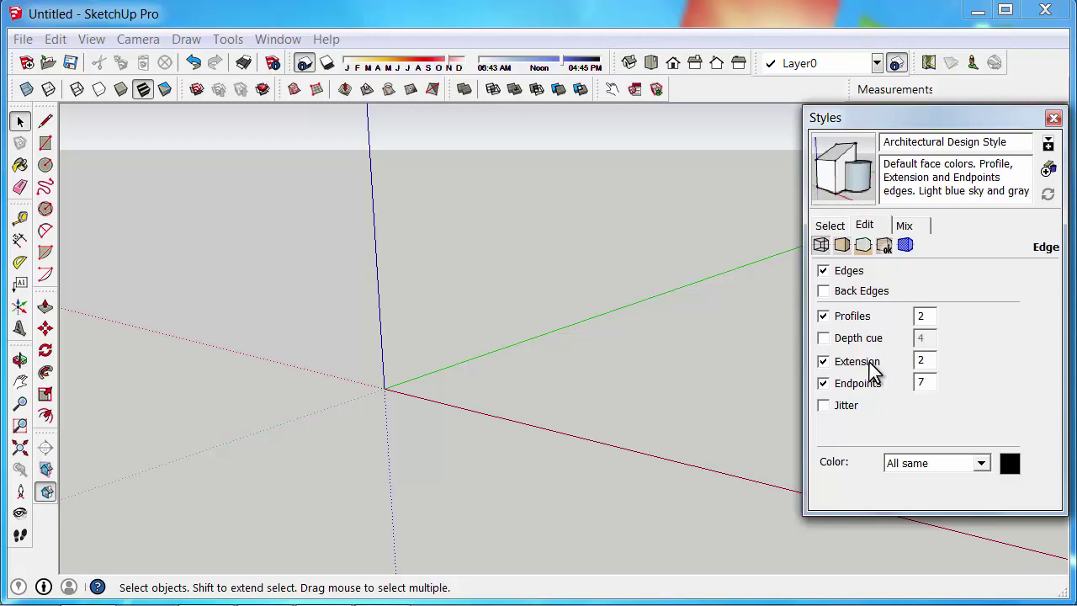
click(870, 368)
click(871, 384)
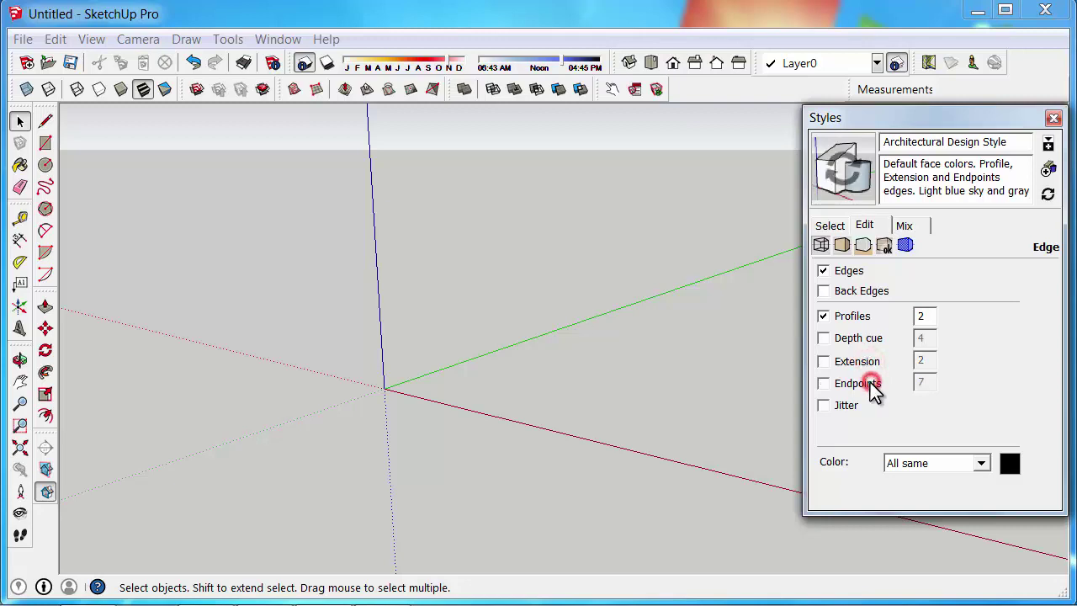
click(858, 317)
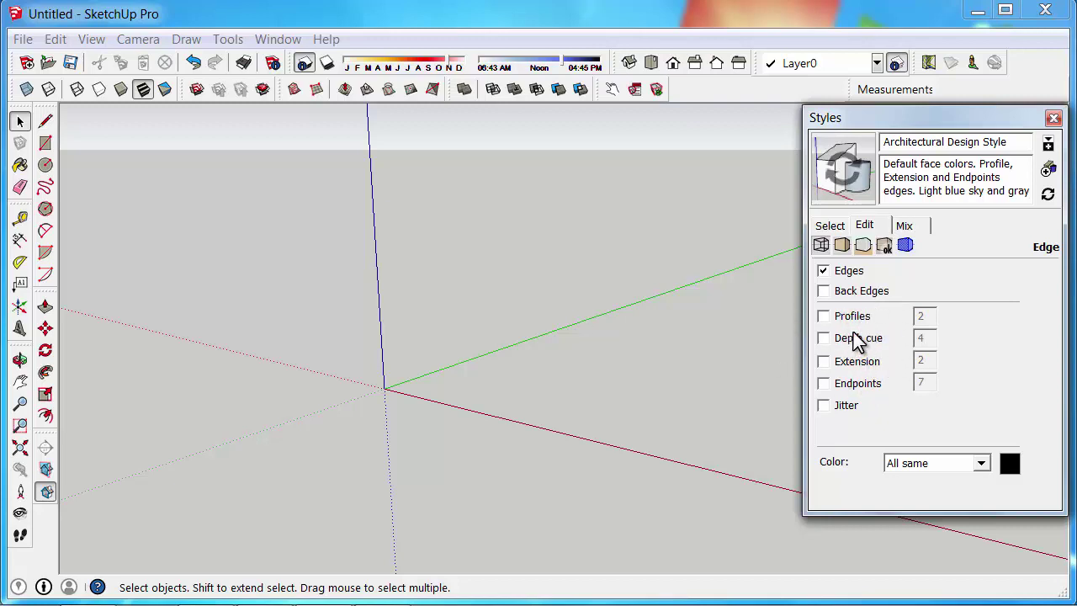
- Set the style's front face color to a light orange using HSB values 34, 42 and 100
click(840, 247)
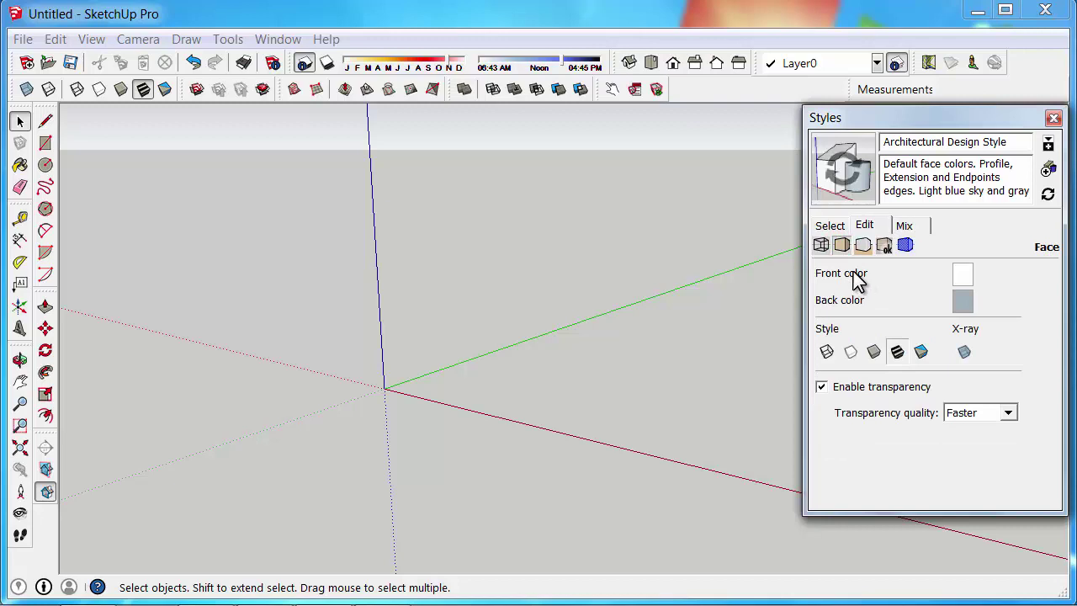
click(966, 275)
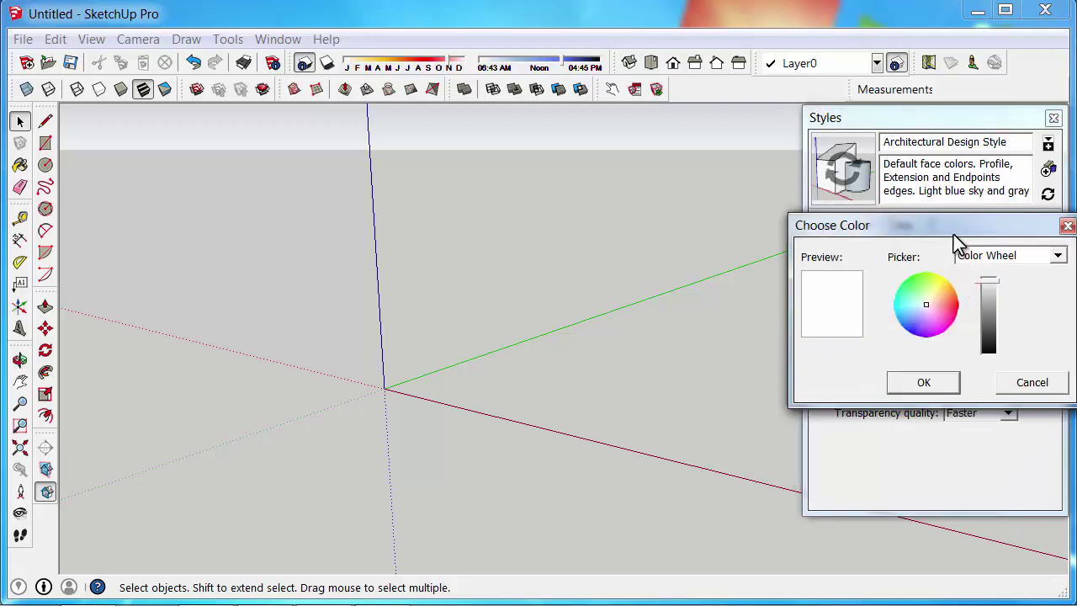
drag(947, 225, 585, 228)
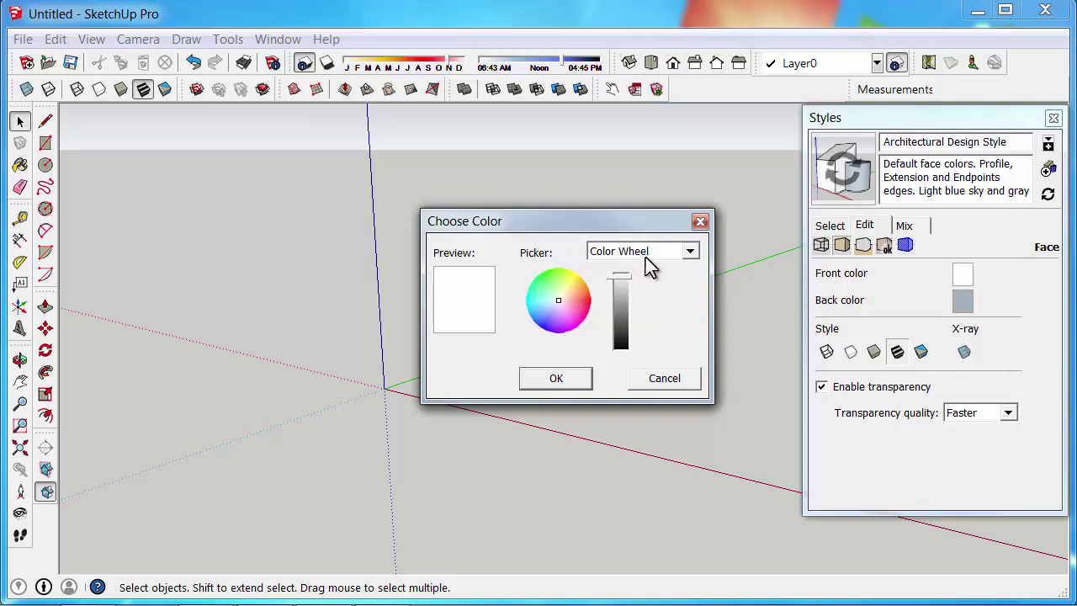
click(690, 254)
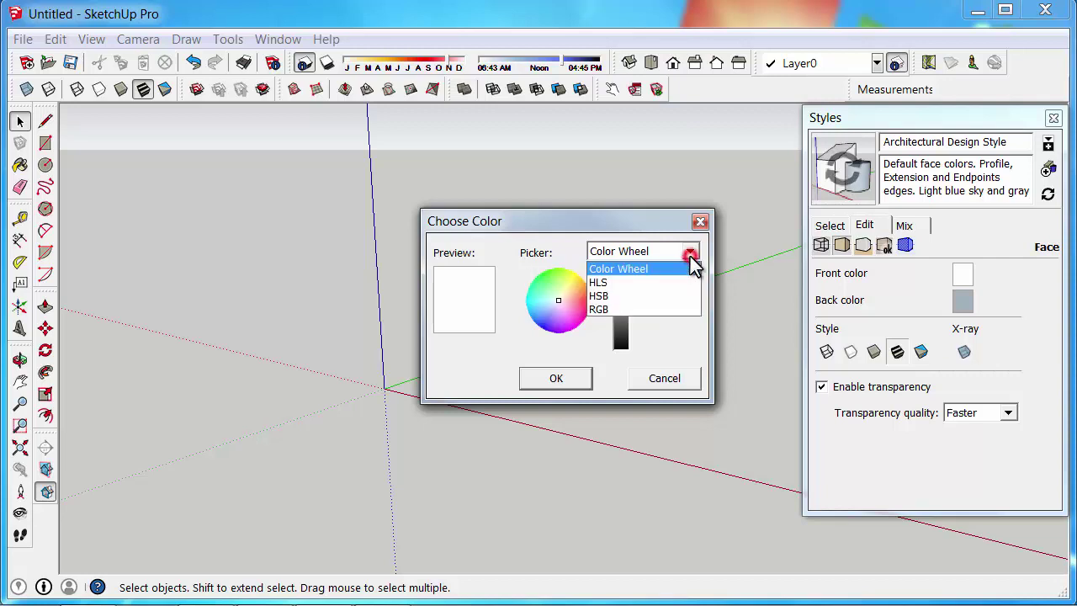
click(664, 296)
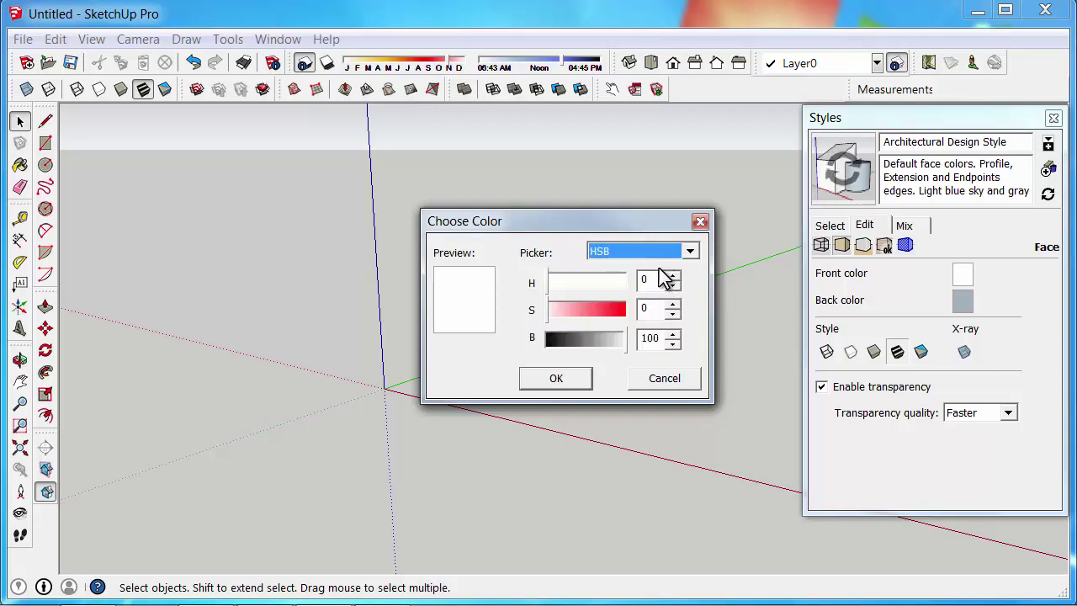
drag(547, 284, 580, 313)
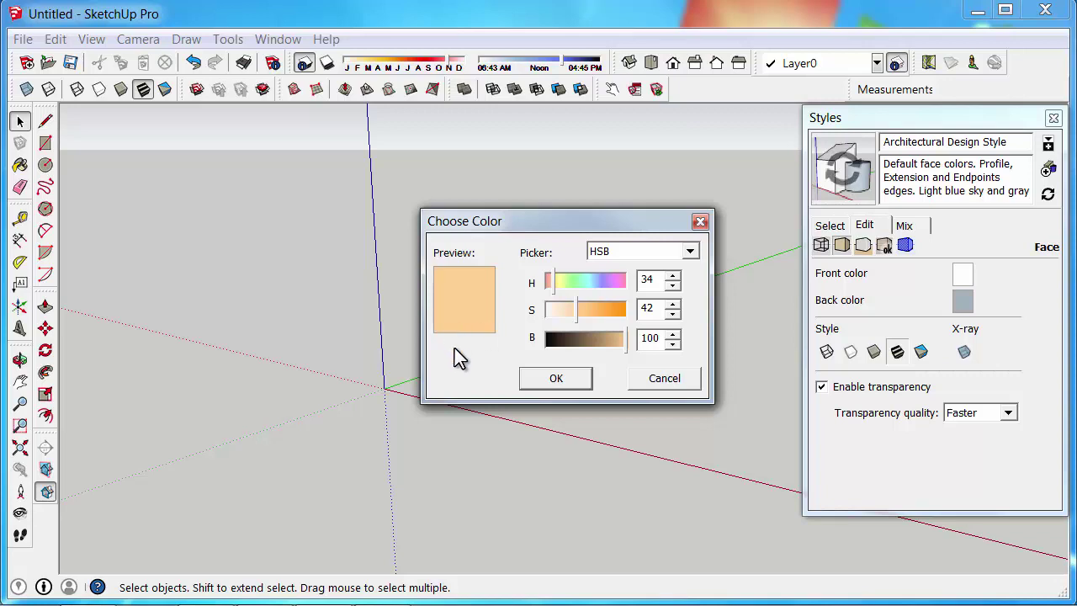
click(559, 382)
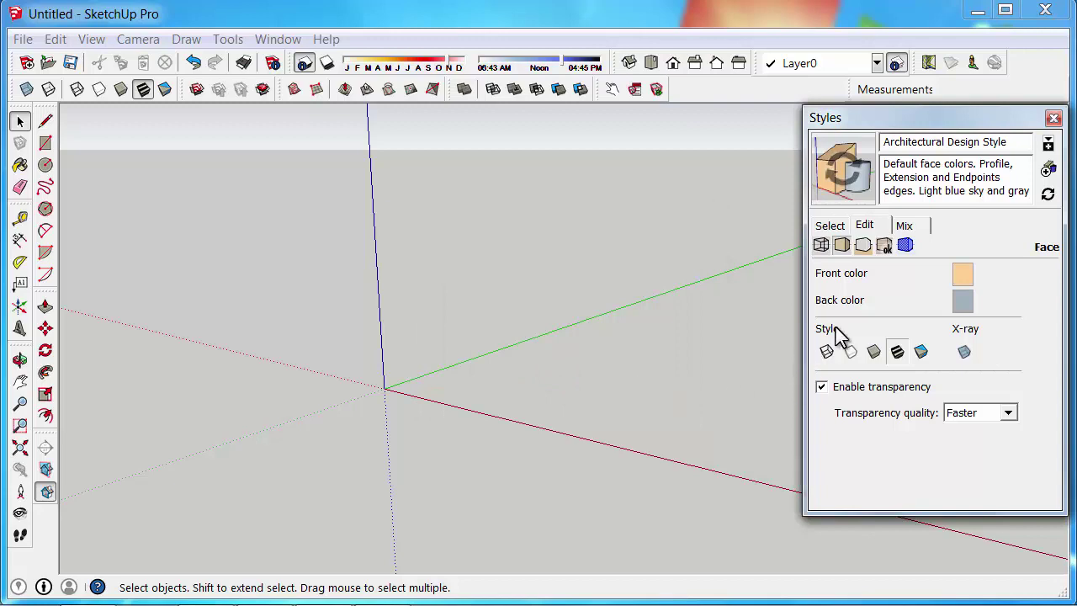
- Turn off the Sky in the style's background settings
click(863, 246)
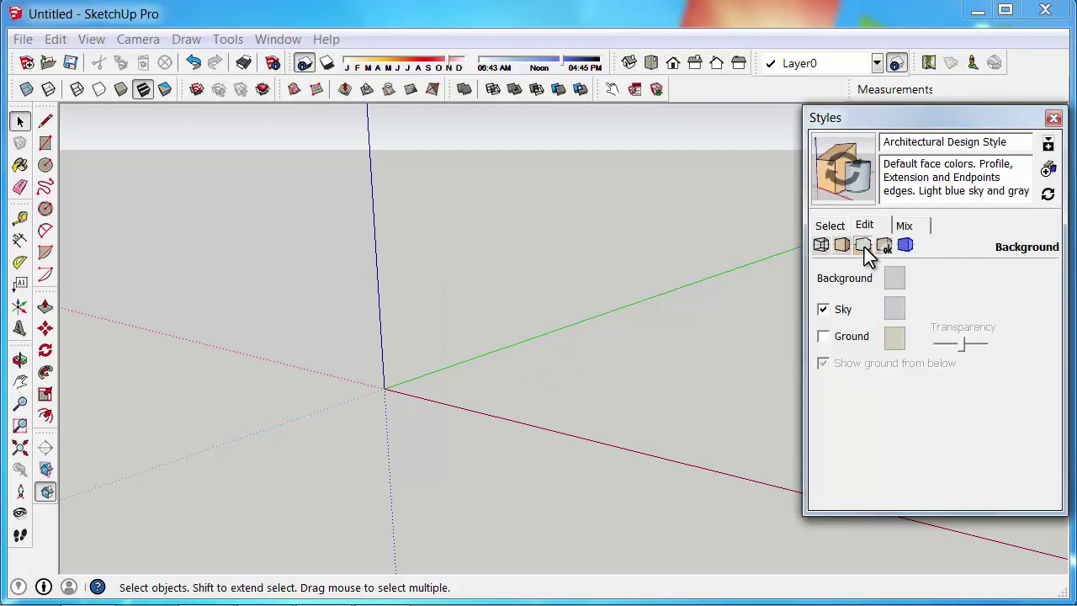
click(845, 311)
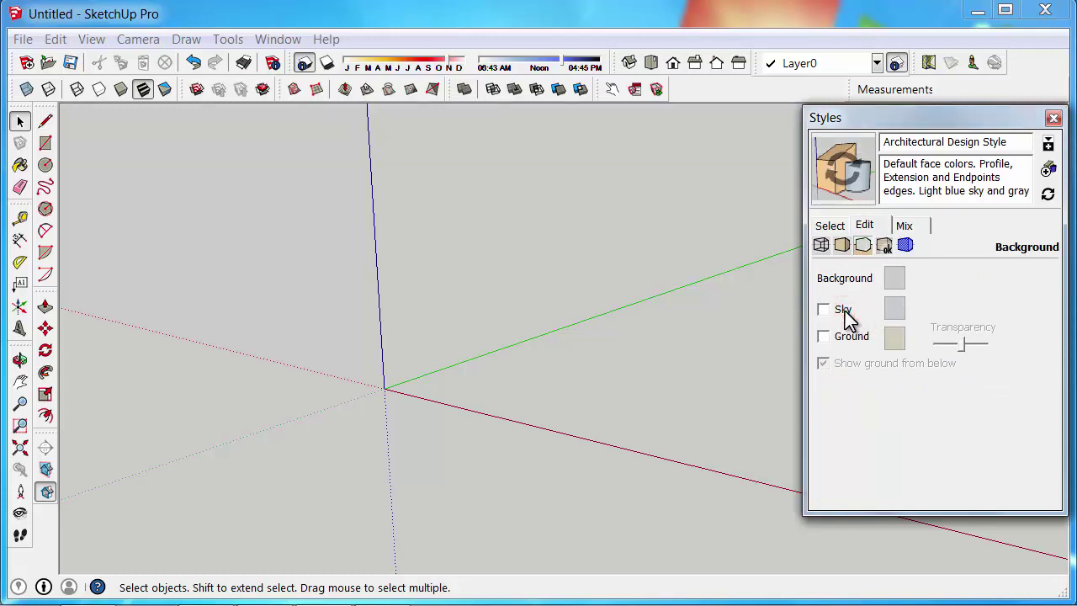
click(844, 310)
click(844, 310)
click(845, 310)
click(845, 311)
- Set the style's background color to white with HSB saturation 0 and brightness 100
click(892, 281)
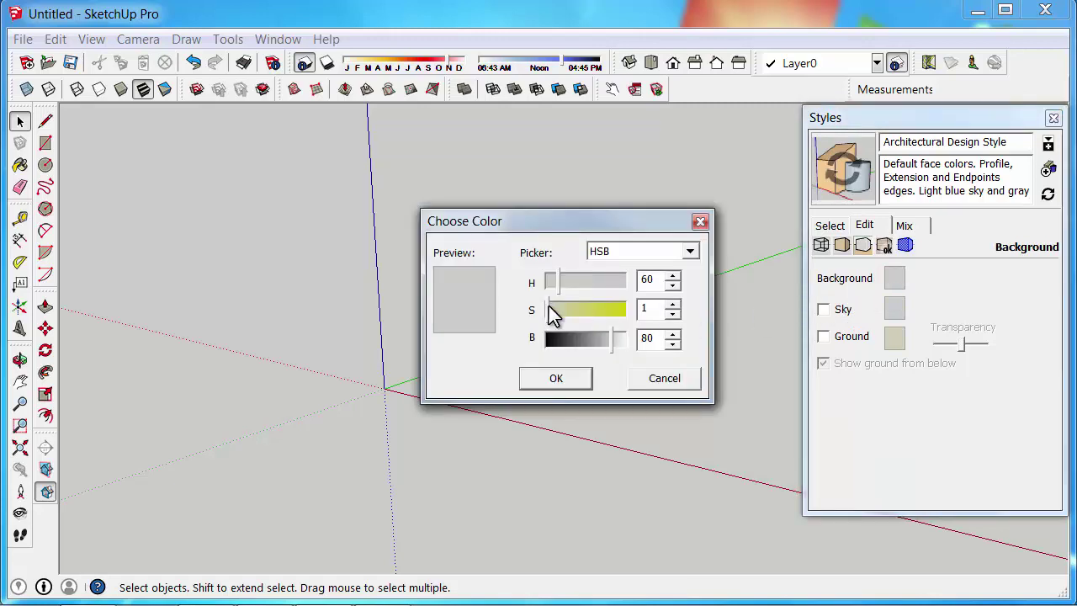
drag(549, 309, 502, 313)
click(617, 345)
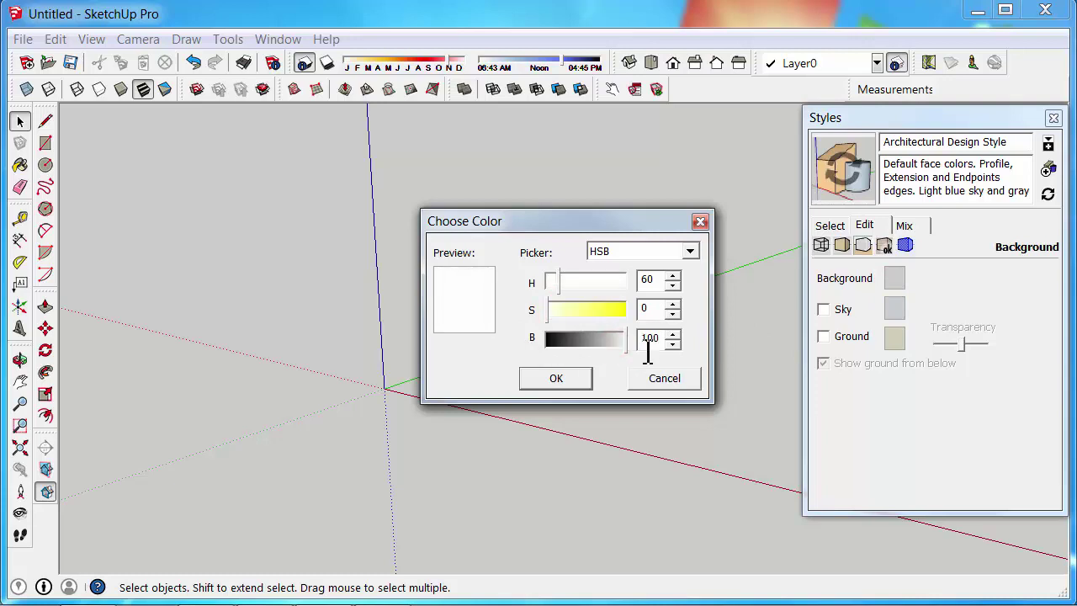
click(554, 380)
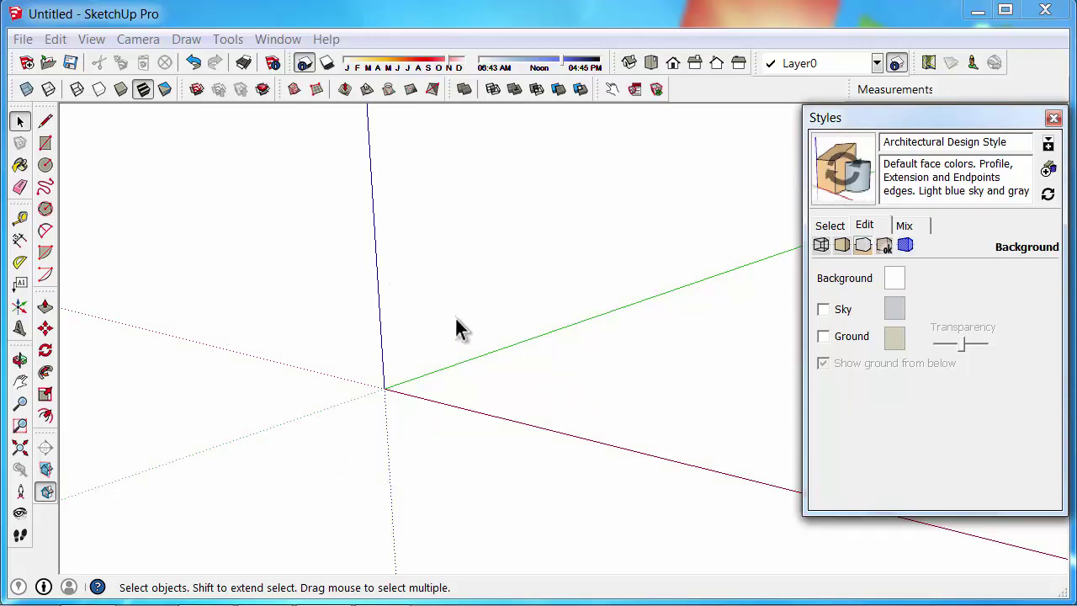
- Start adding a watermark to the style and position the image file chooser fully in view
click(885, 246)
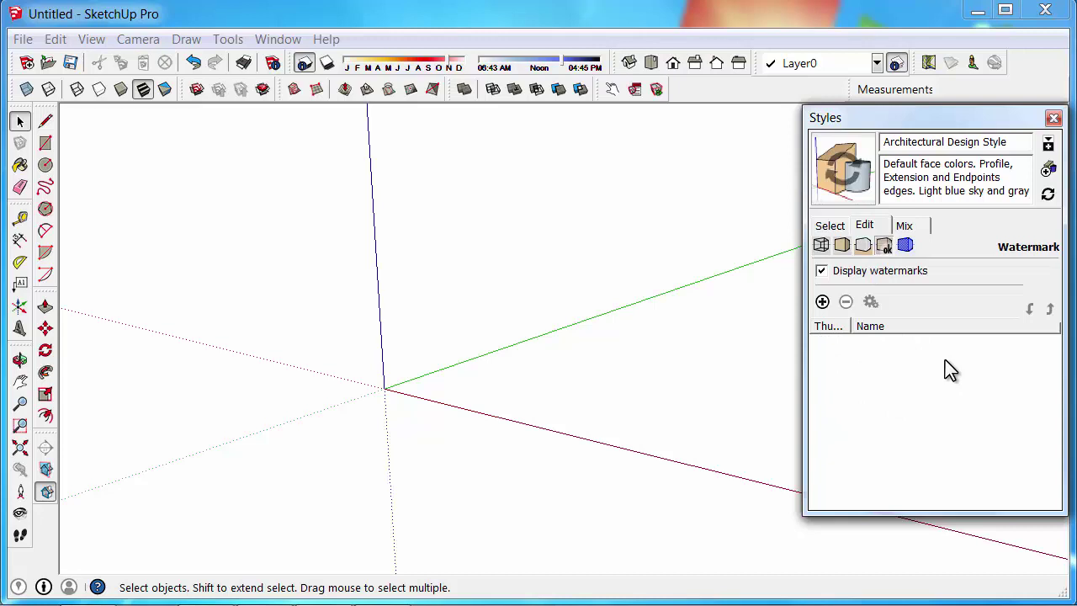
click(864, 246)
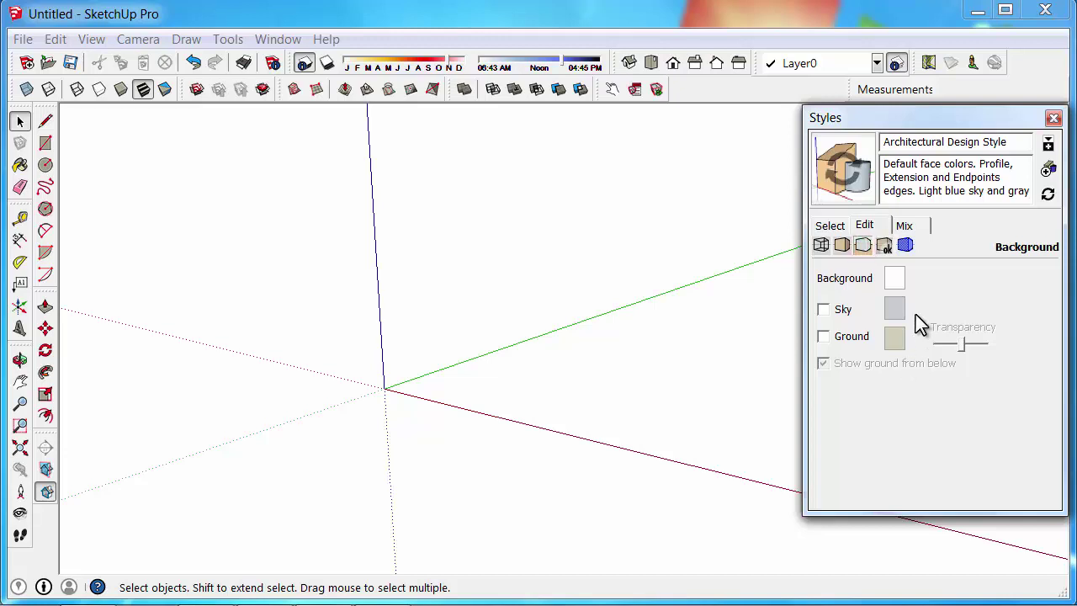
click(890, 246)
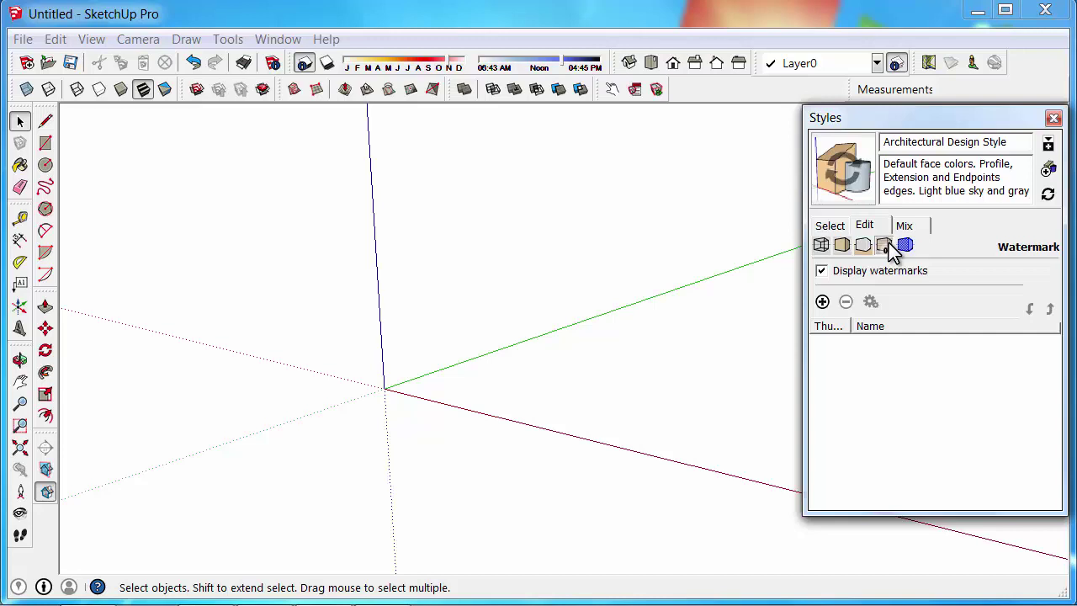
click(823, 302)
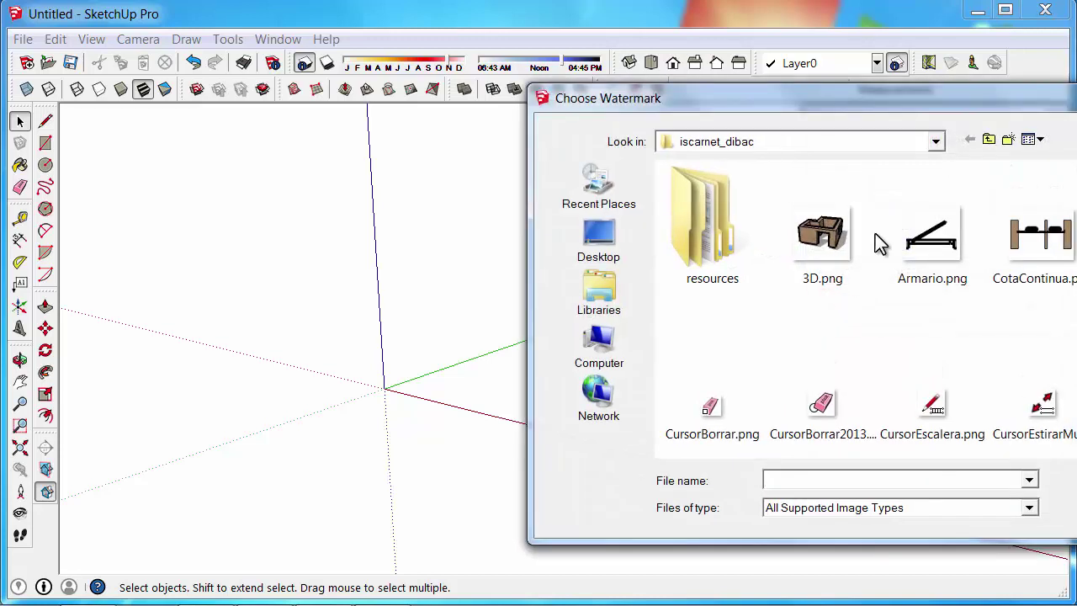
drag(904, 100, 514, 130)
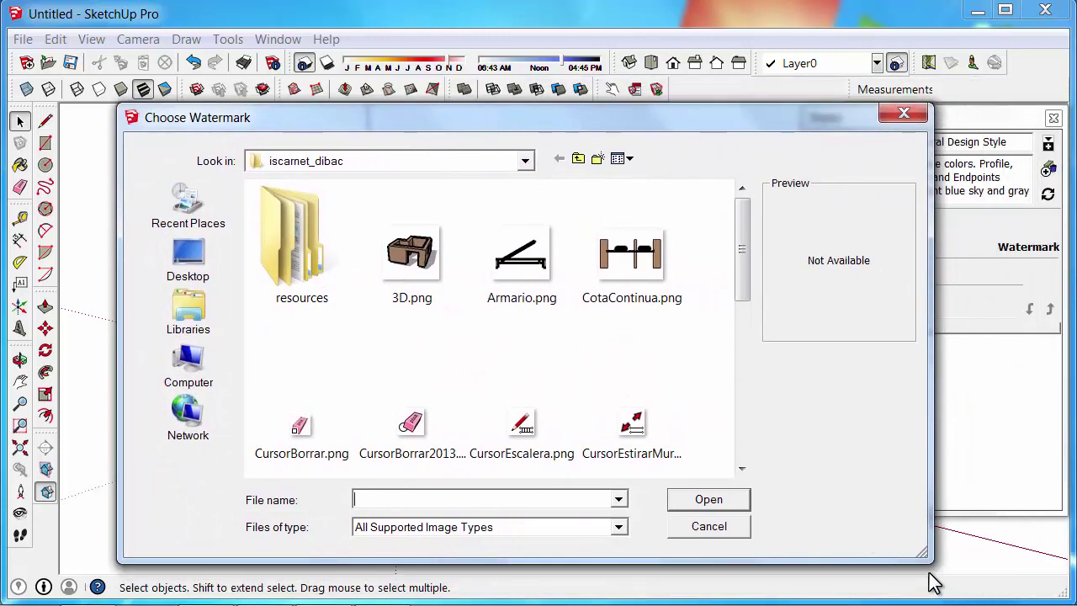
drag(924, 555, 776, 538)
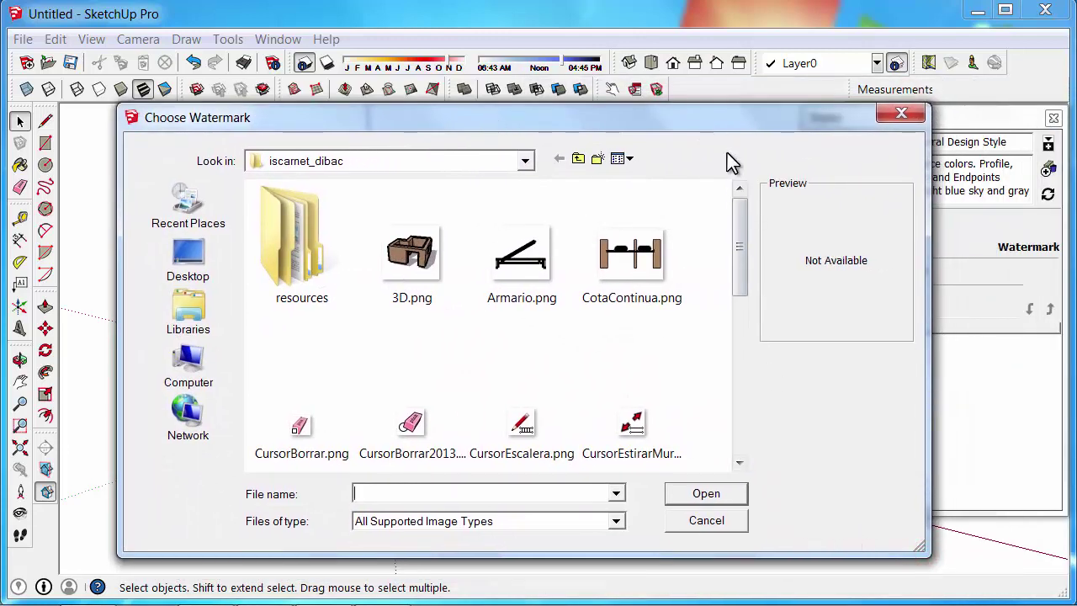
drag(716, 124, 651, 126)
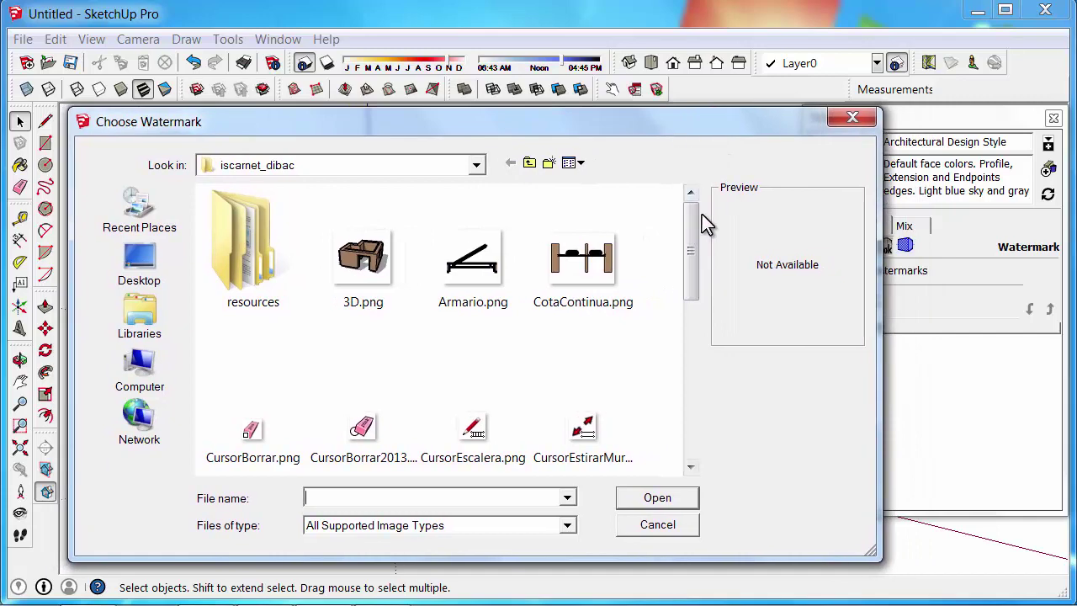
- Browse for the watermark image through Dropbox, PCS_Marketing and PCS to the LOGOS folder
click(360, 168)
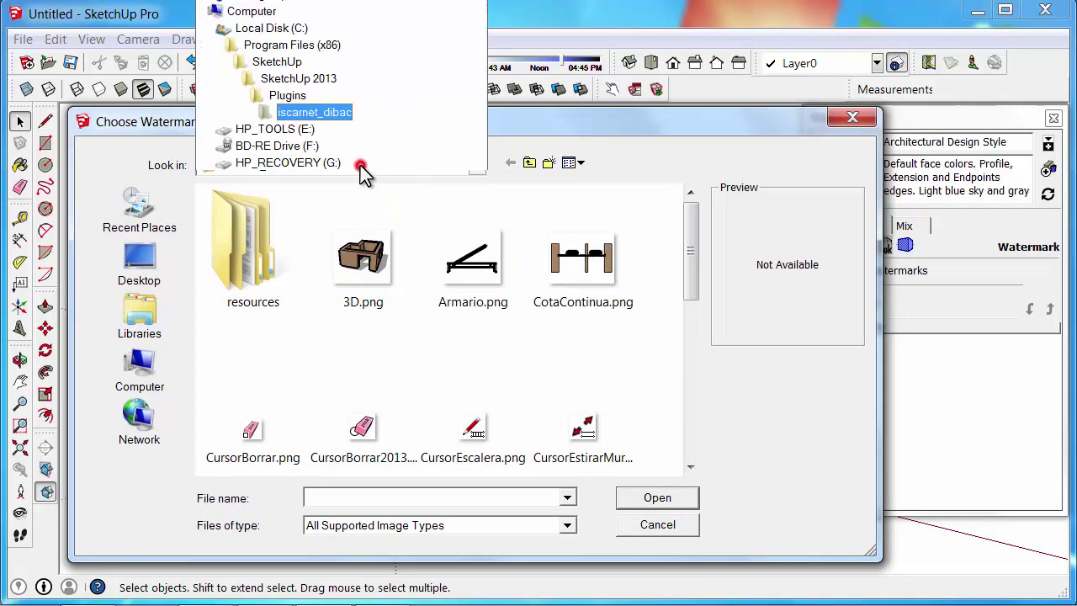
click(360, 165)
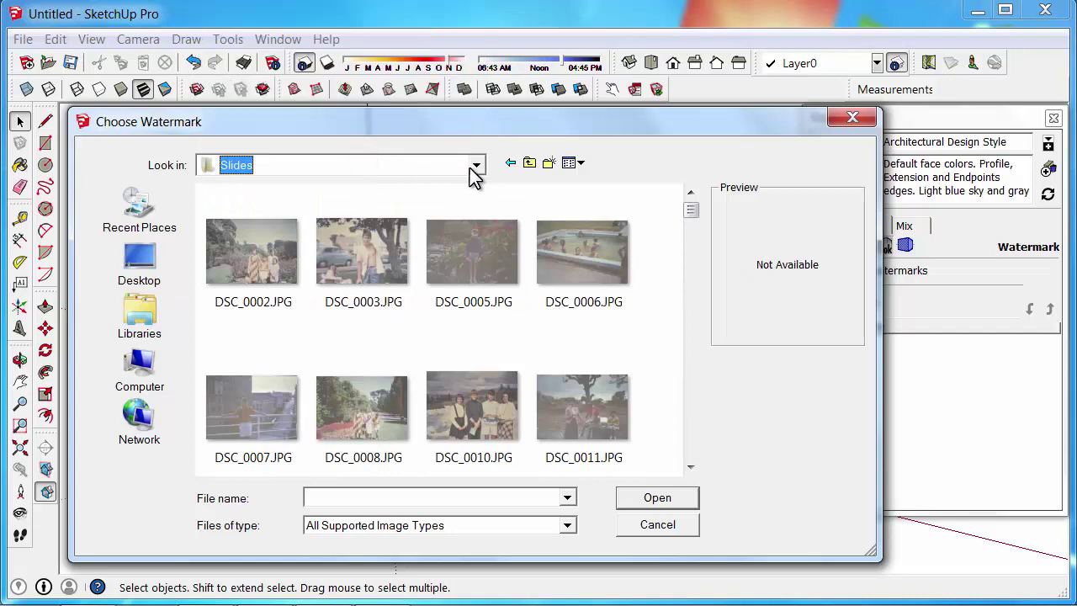
click(473, 164)
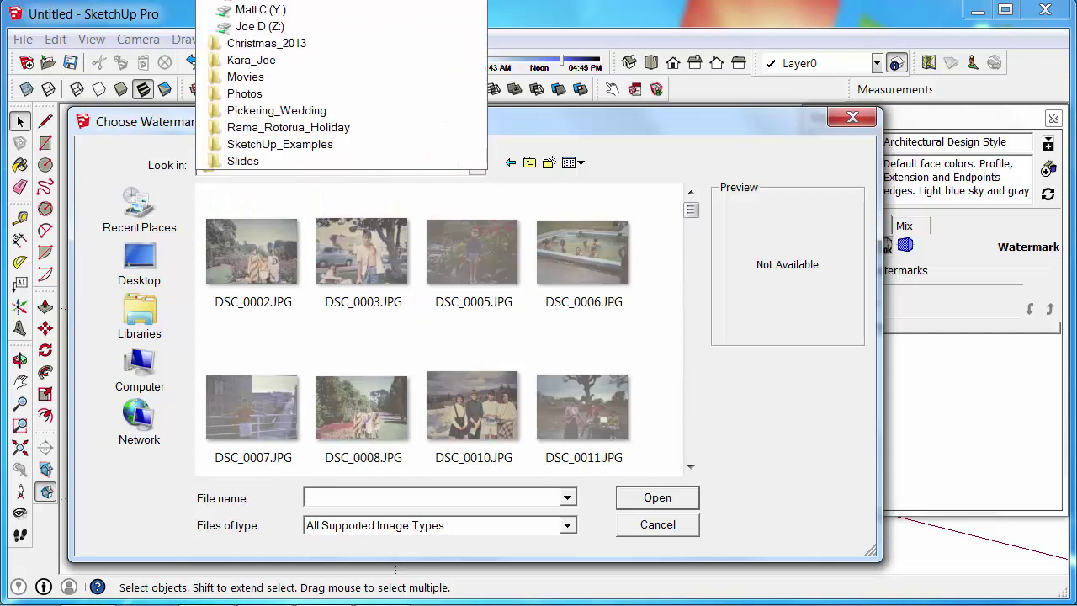
click(261, 1)
double_click(270, 263)
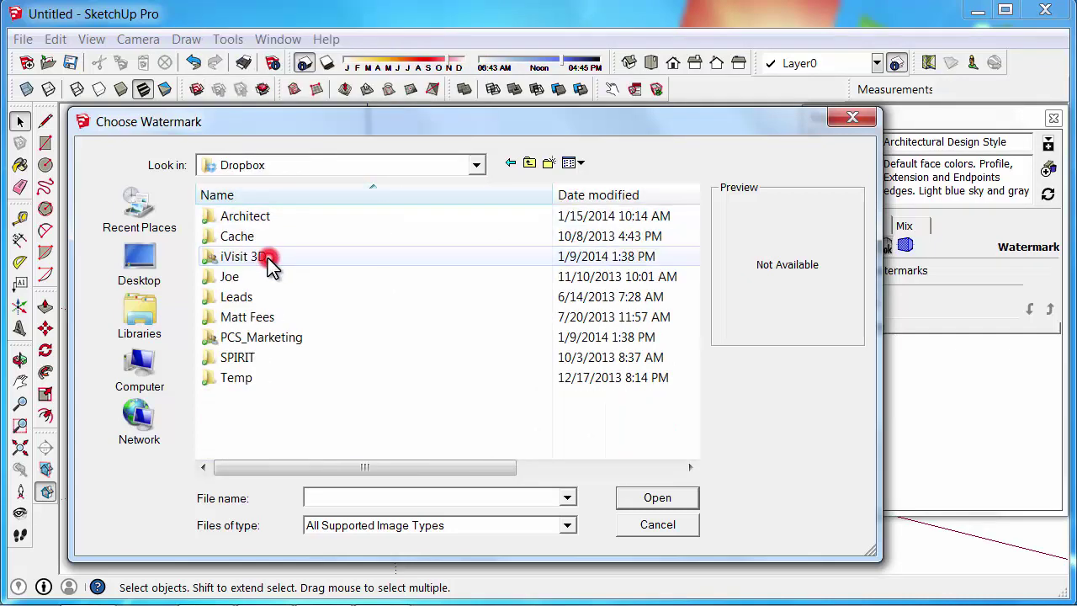
double_click(268, 338)
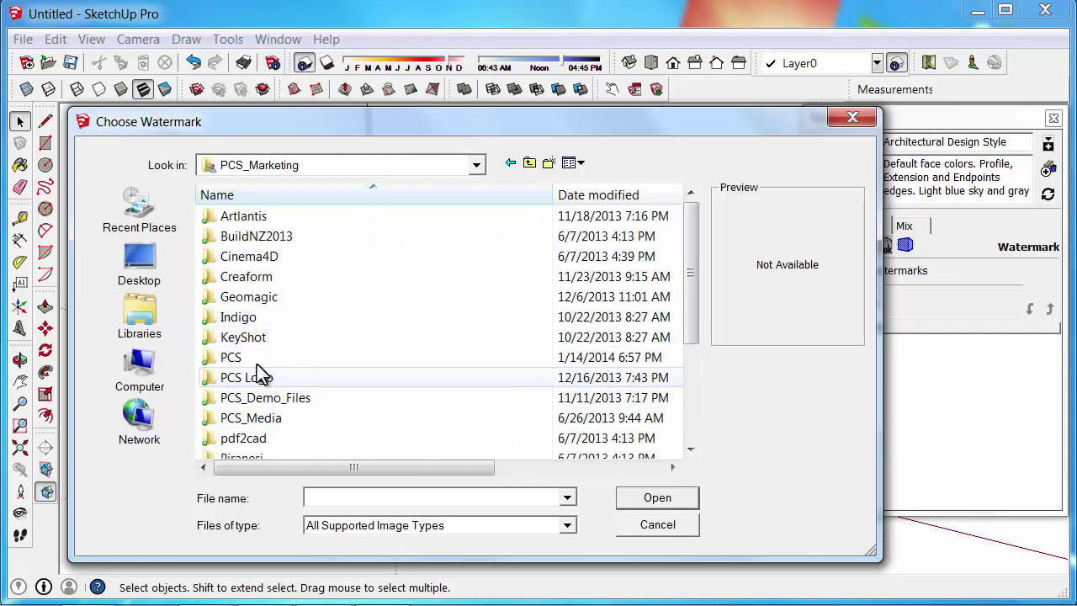
click(250, 355)
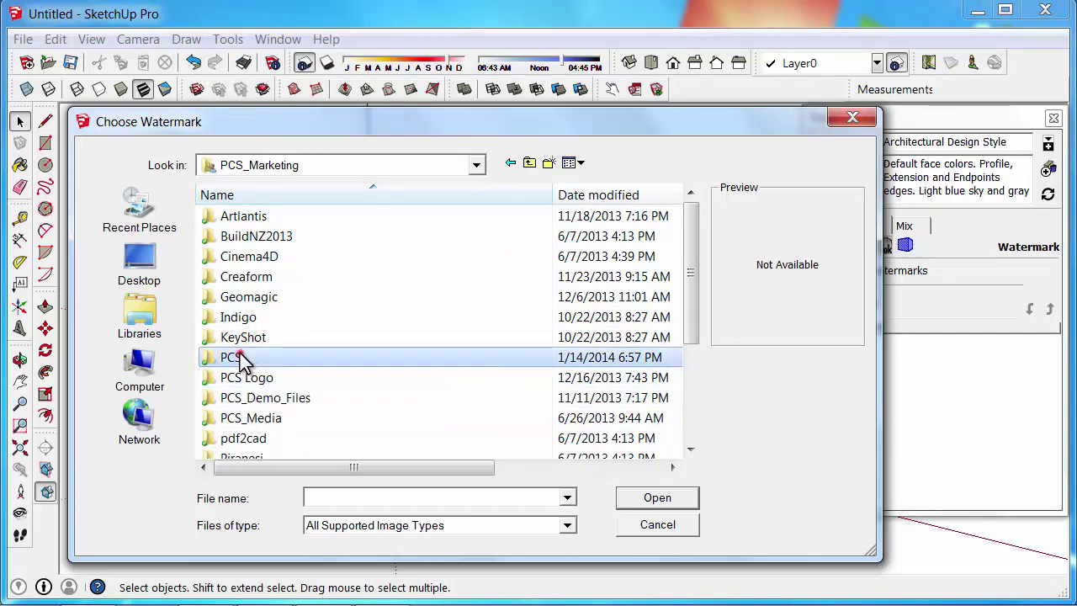
double_click(240, 356)
double_click(249, 238)
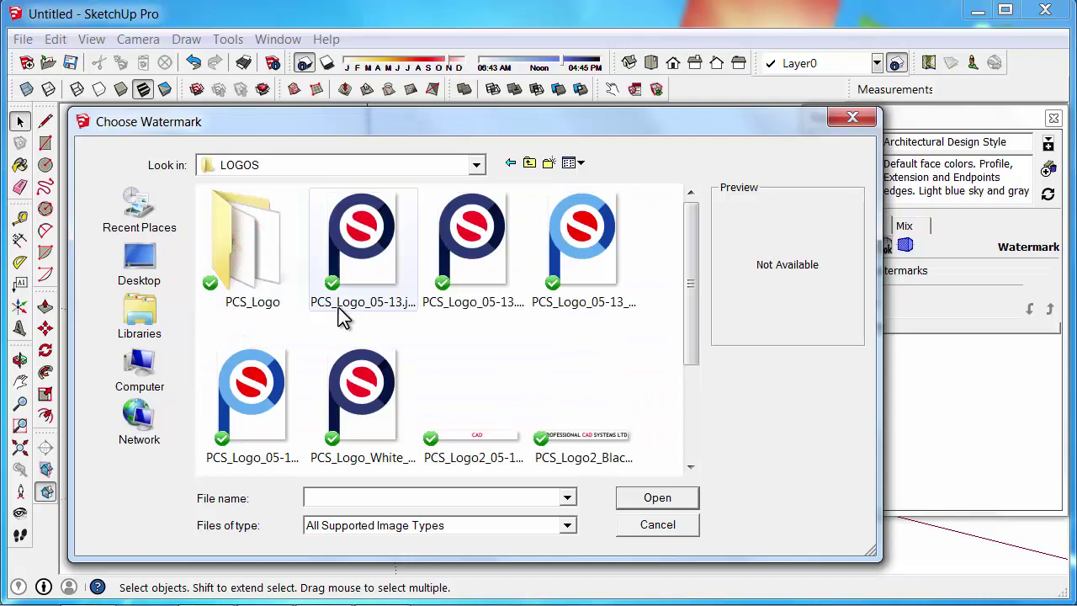
- Load PCS_Logo_05-13.png from the LOGOS folder as the watermark image and place it in front of the model as an overlay
click(474, 275)
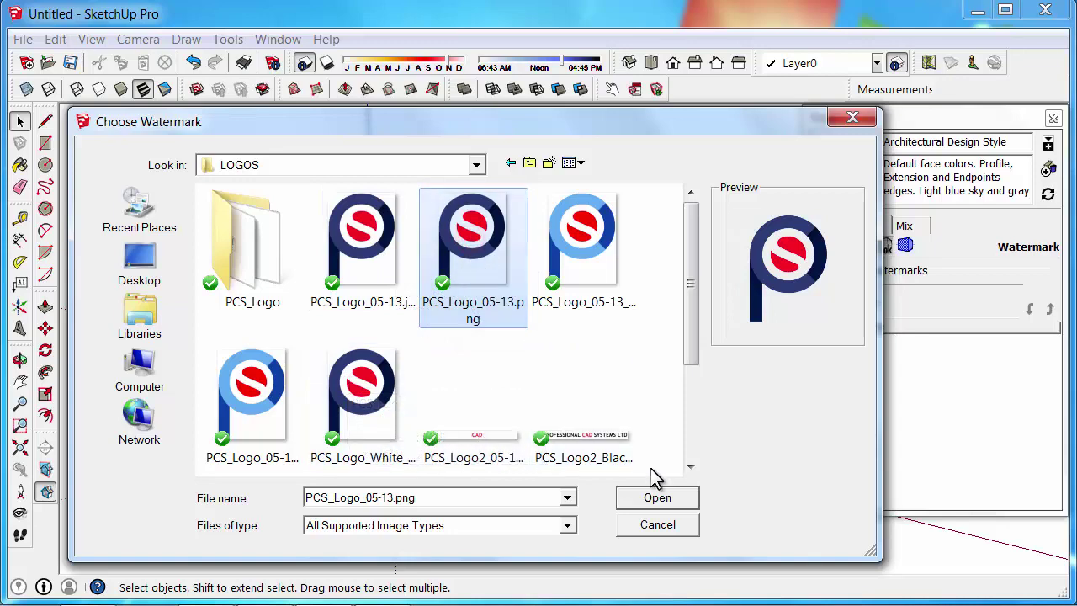
click(660, 495)
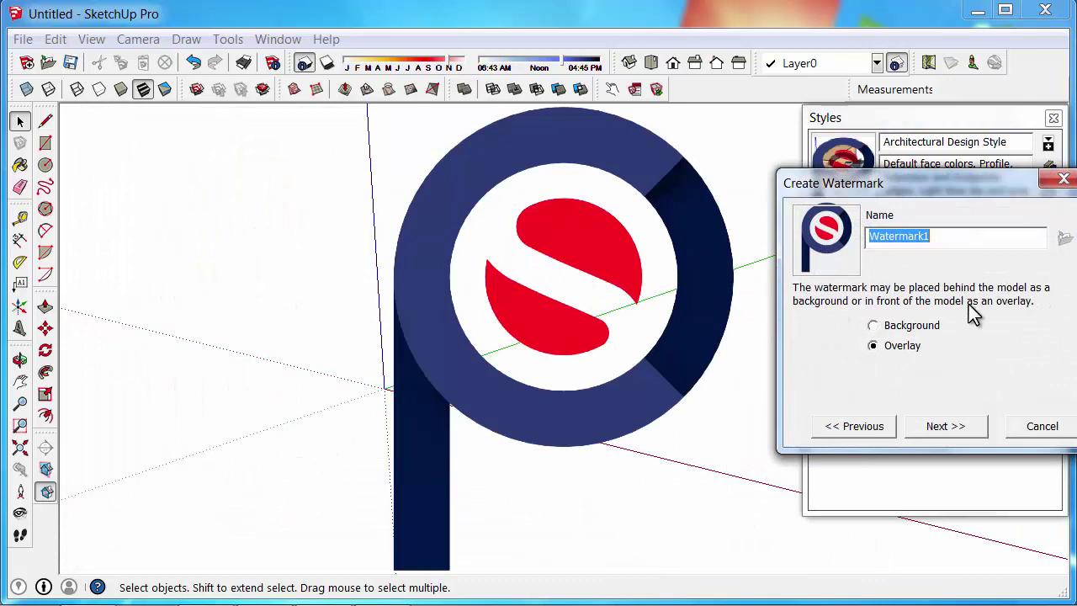
drag(964, 188, 919, 190)
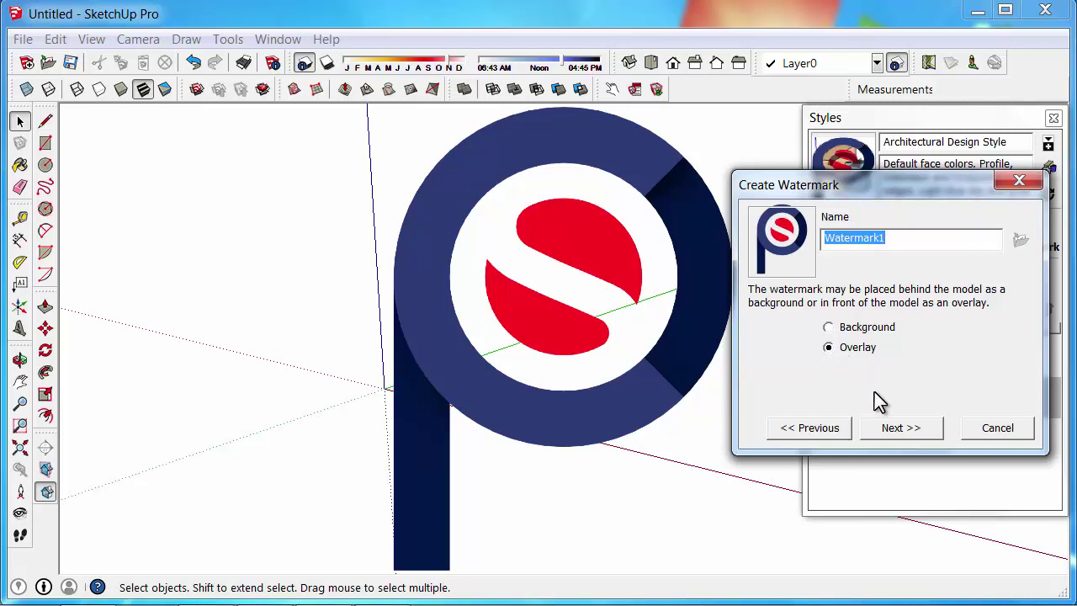
click(898, 431)
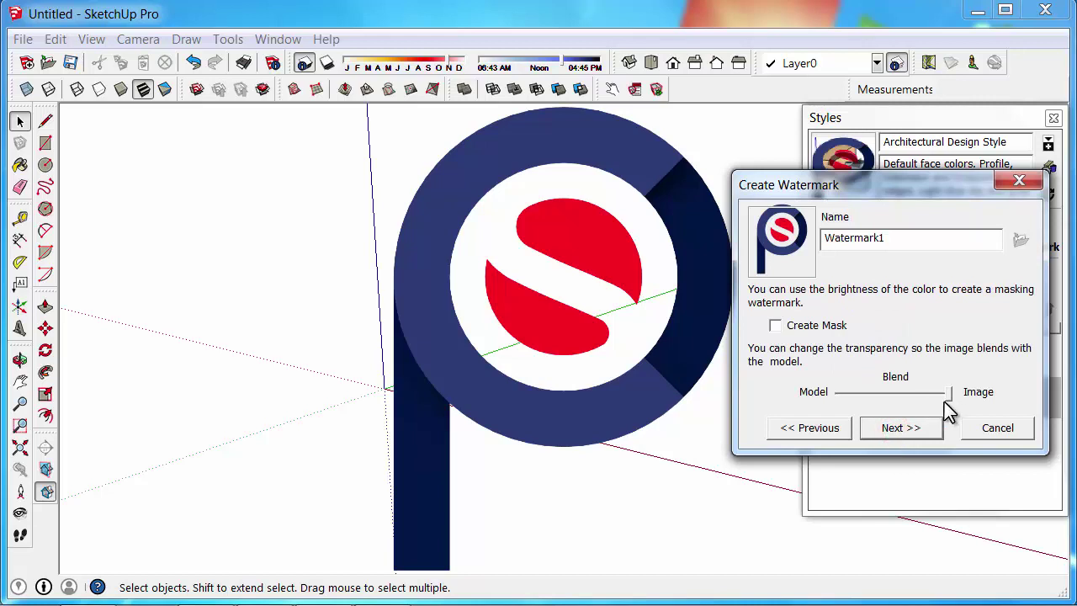
- Blend the watermark partly toward the model so the logo becomes semi-transparent, without creating a mask
drag(949, 394, 917, 404)
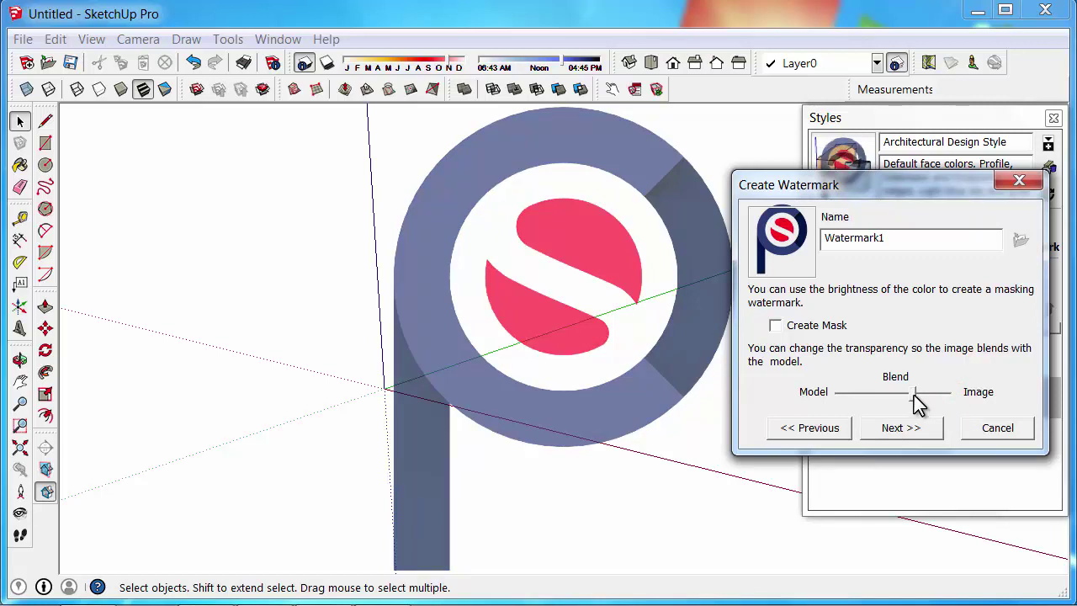
drag(917, 404, 911, 403)
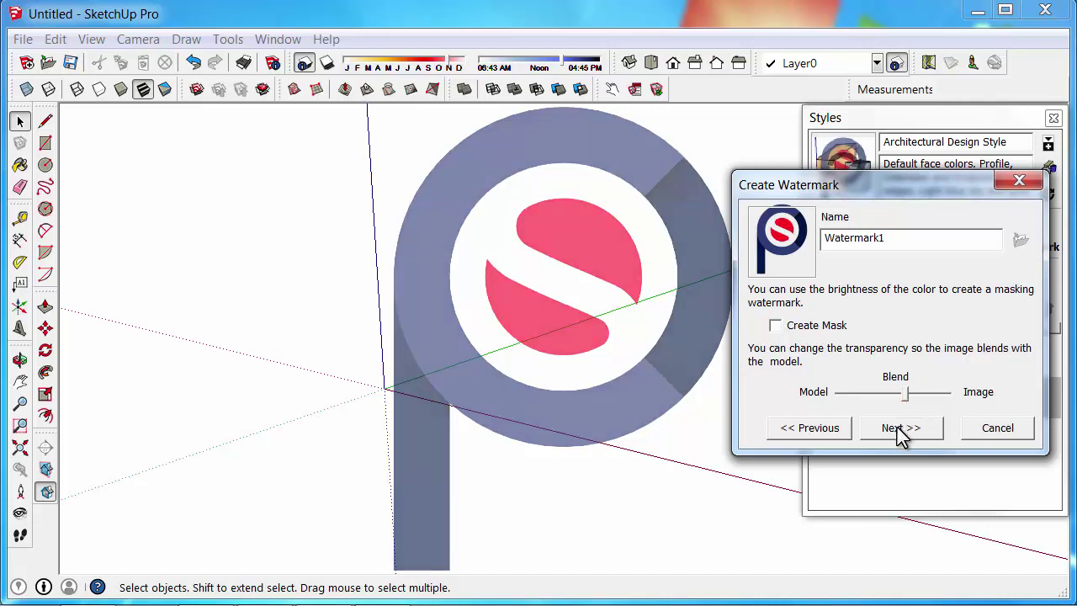
click(899, 433)
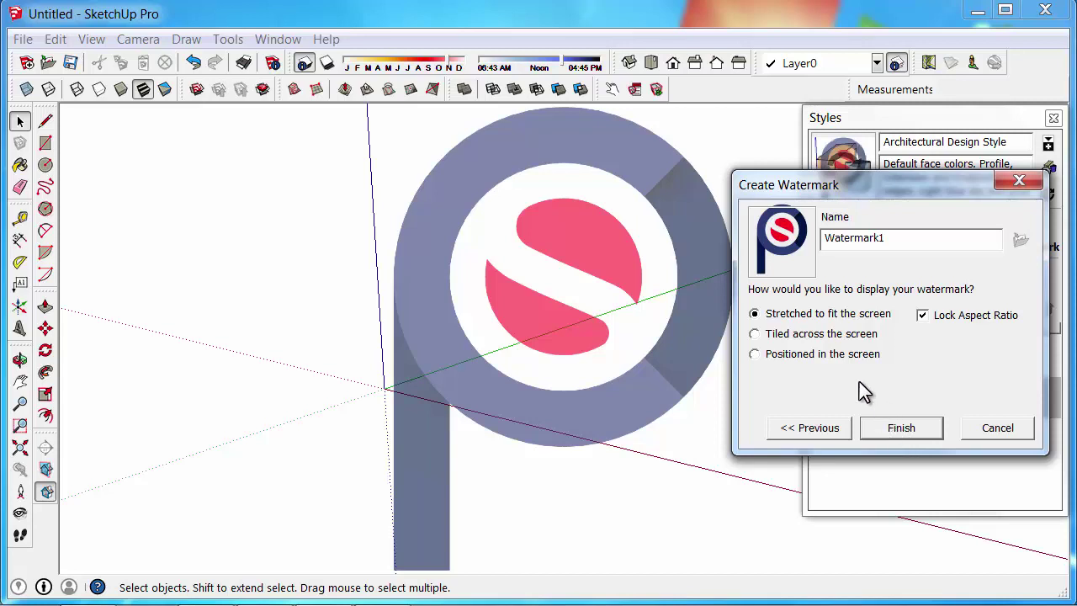
- Position the watermark in the lower-right corner of the drawing area, scale it down and finish creating it
click(819, 357)
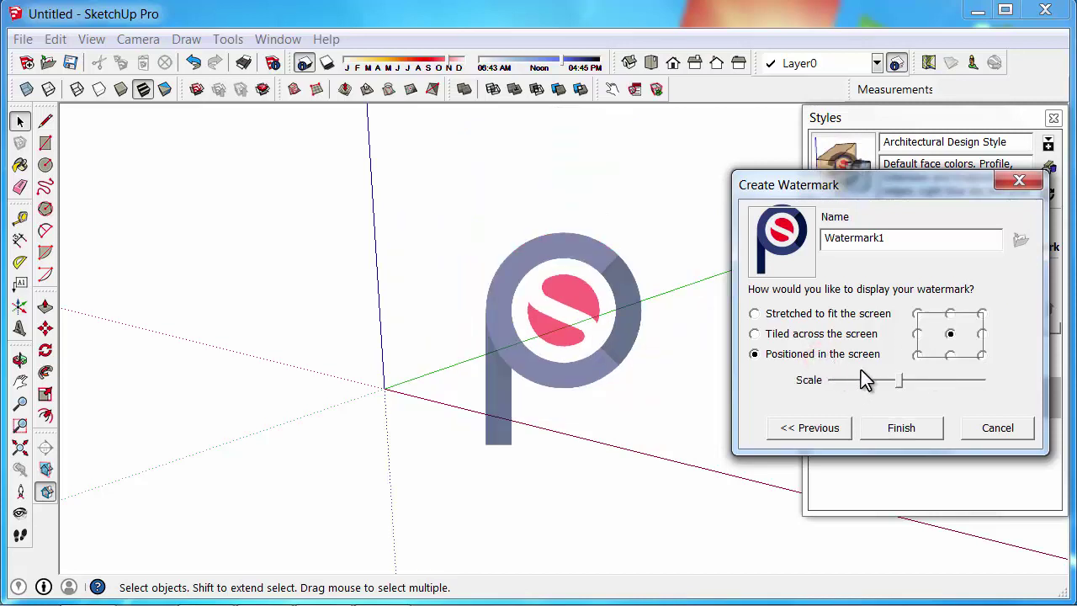
click(981, 355)
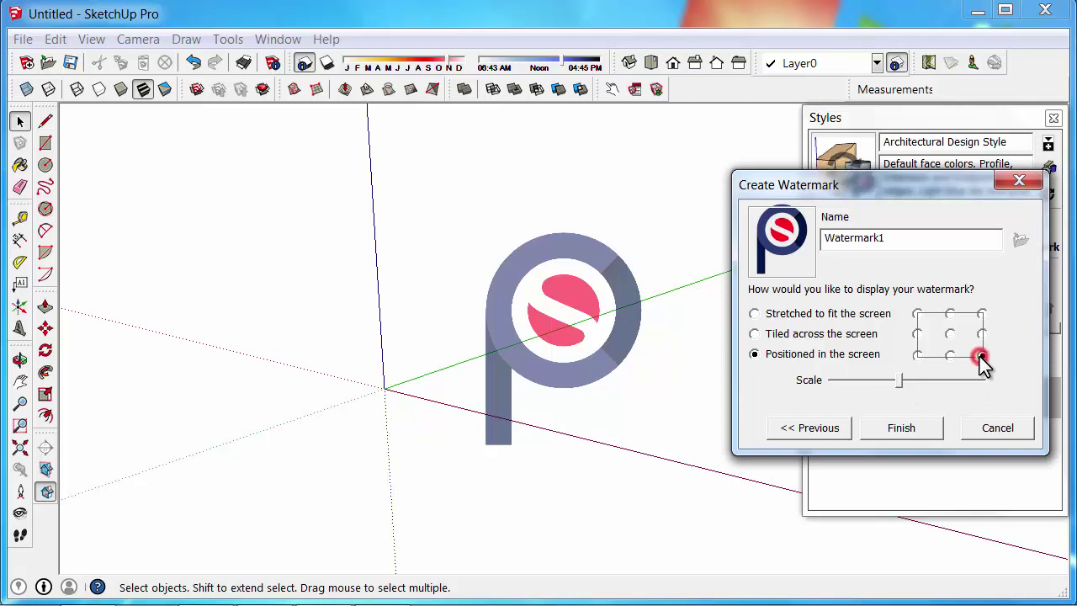
drag(905, 181, 680, 177)
click(880, 119)
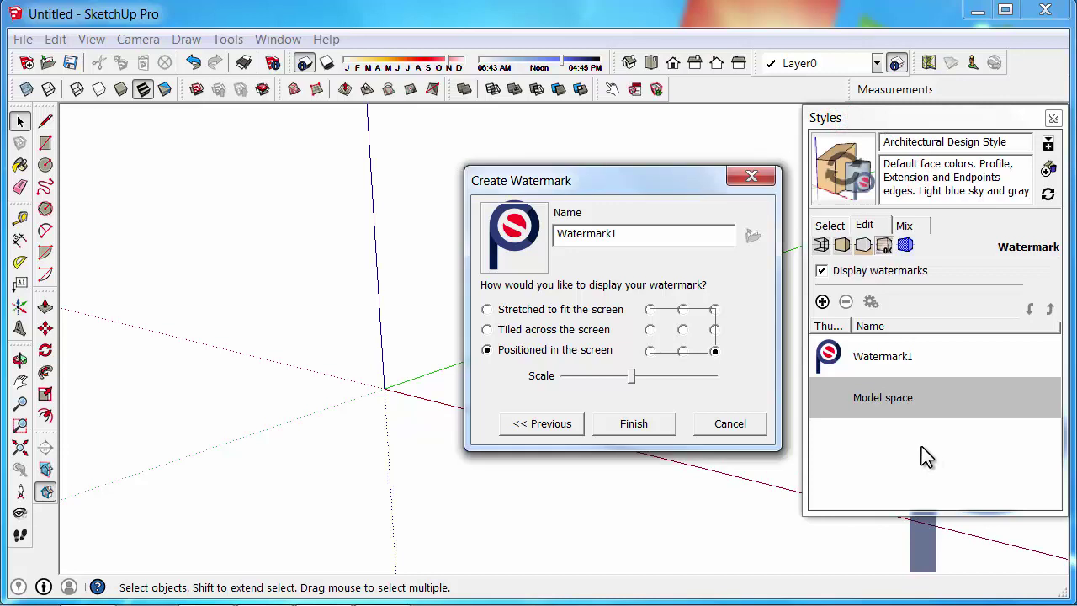
drag(632, 375, 604, 375)
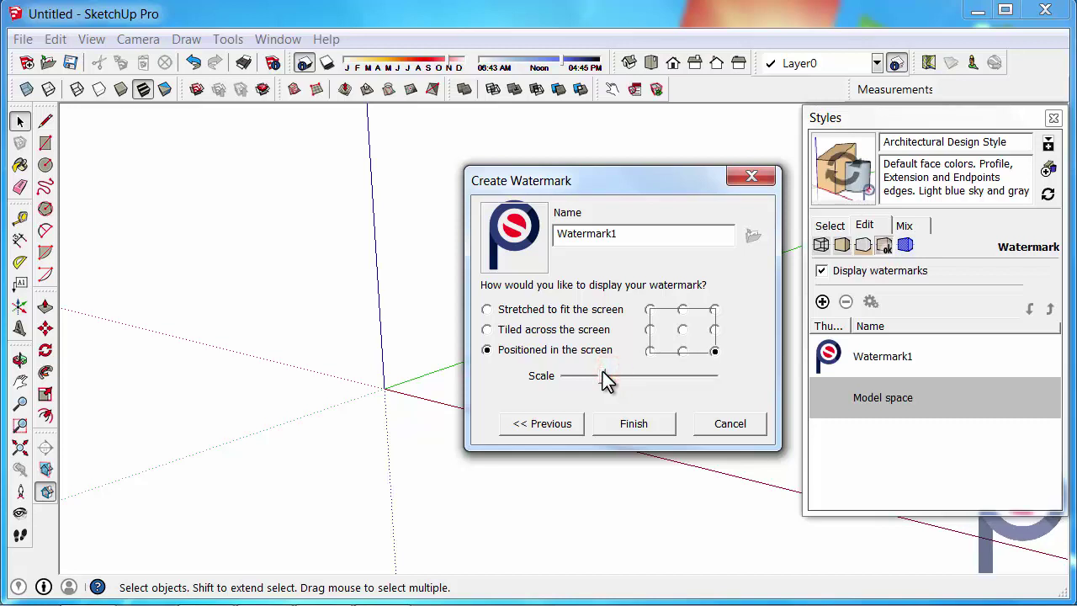
click(628, 423)
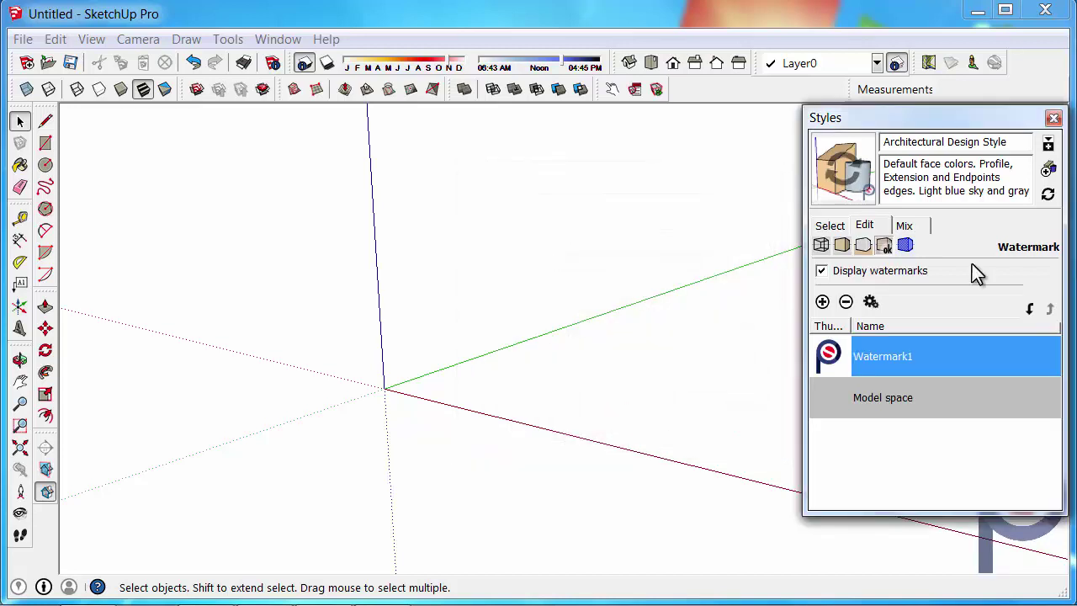
click(925, 120)
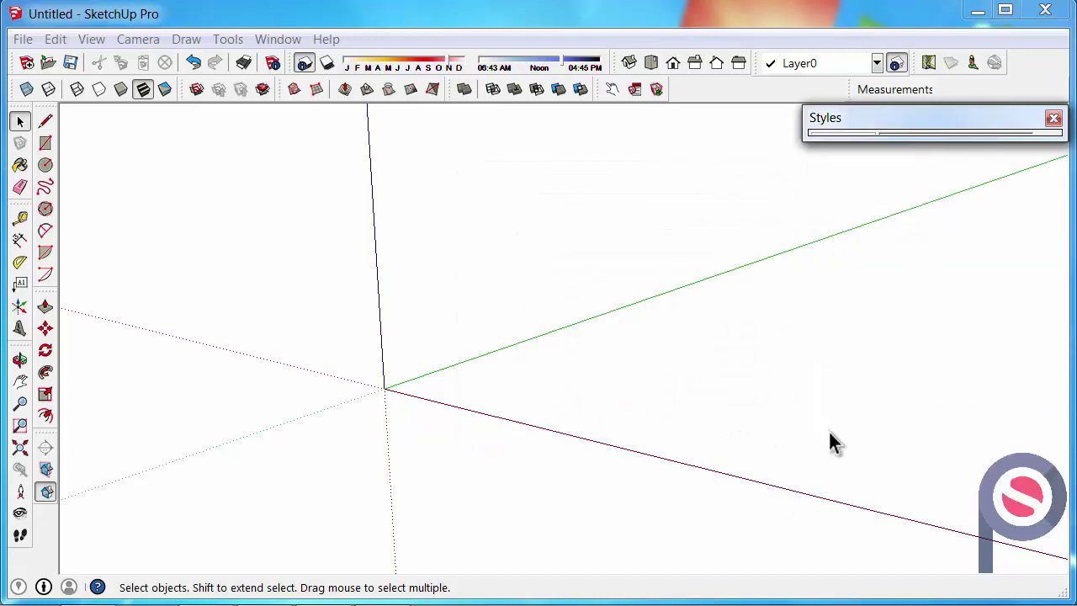
click(913, 110)
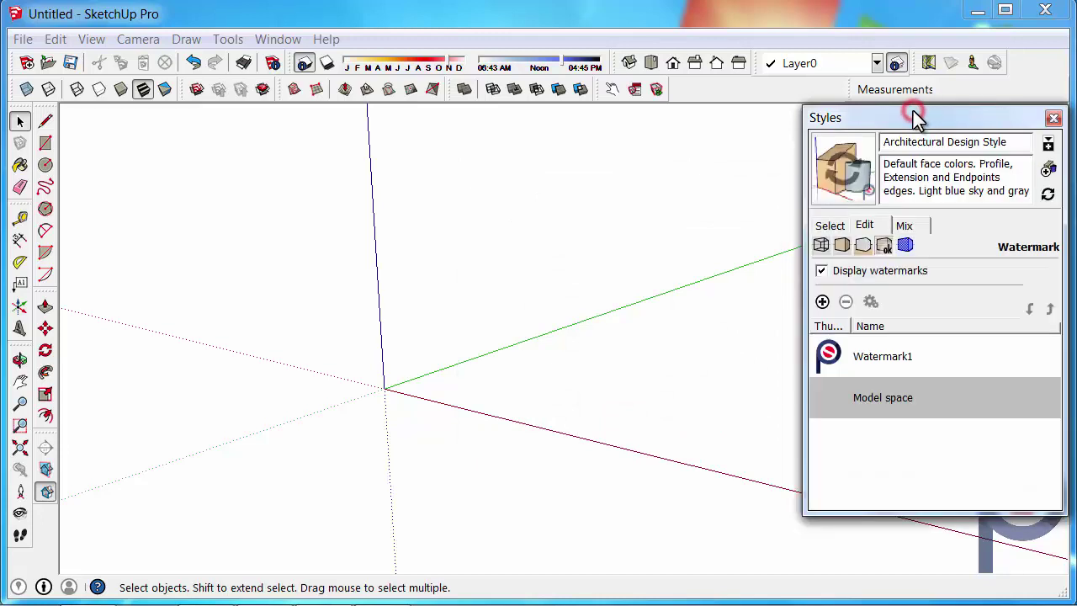
- Set the Guides color in the style's modeling settings to red with HSB hue 0, saturation 100 and brightness 100
click(906, 245)
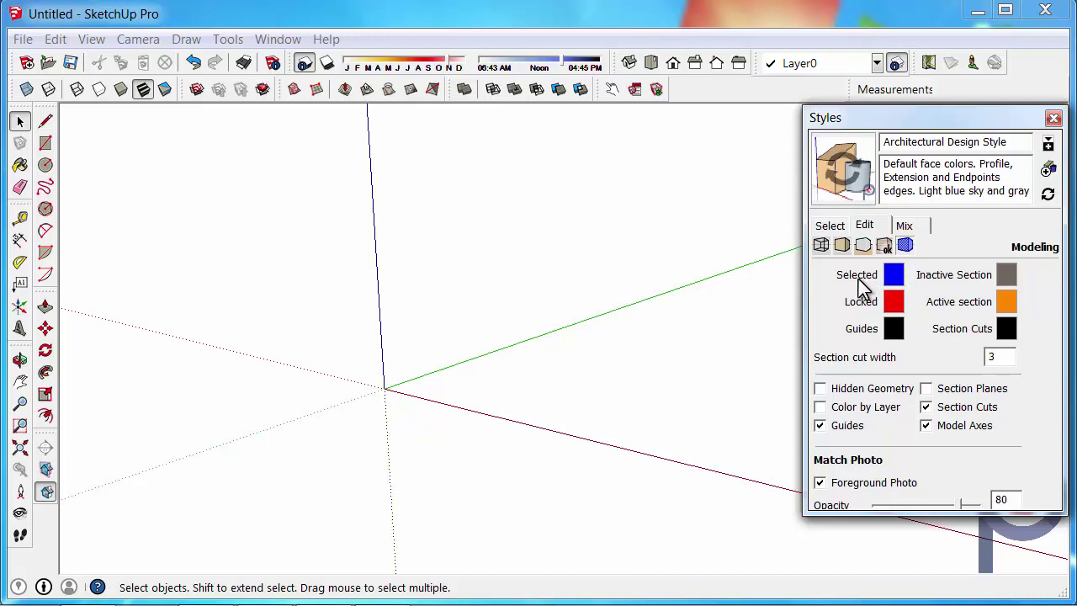
click(891, 330)
drag(591, 310, 632, 351)
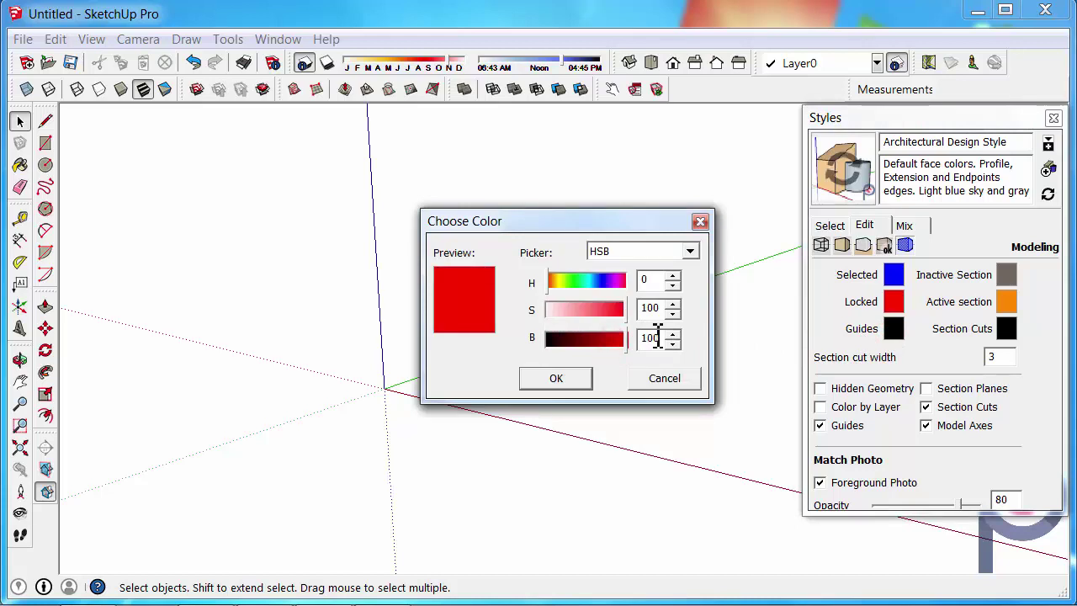
click(573, 383)
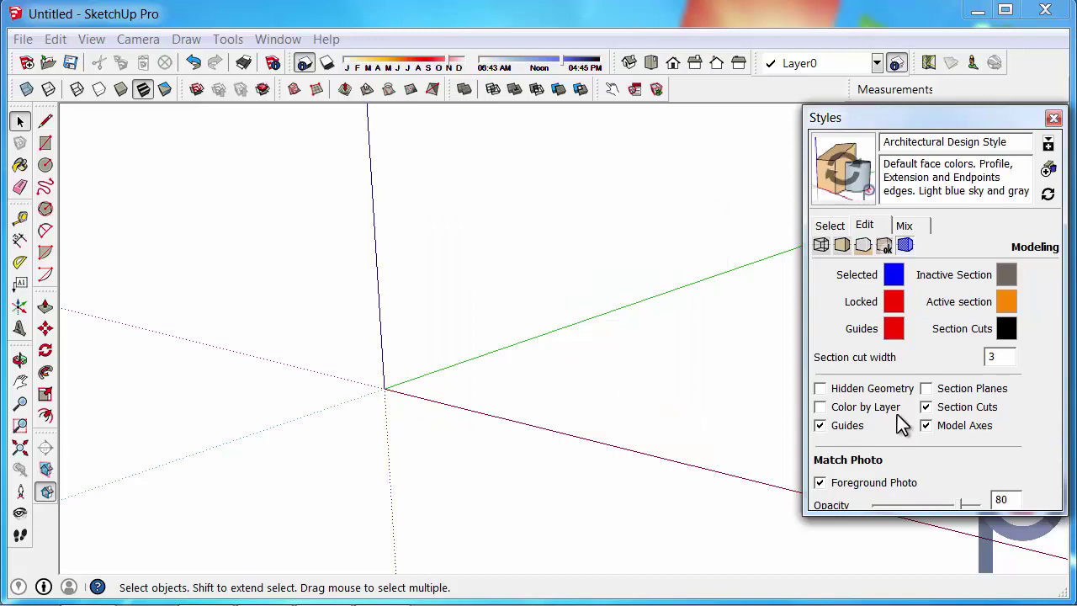
- Set the section cut width to 1 and update the style with the changes
double_click(995, 357)
text(1)
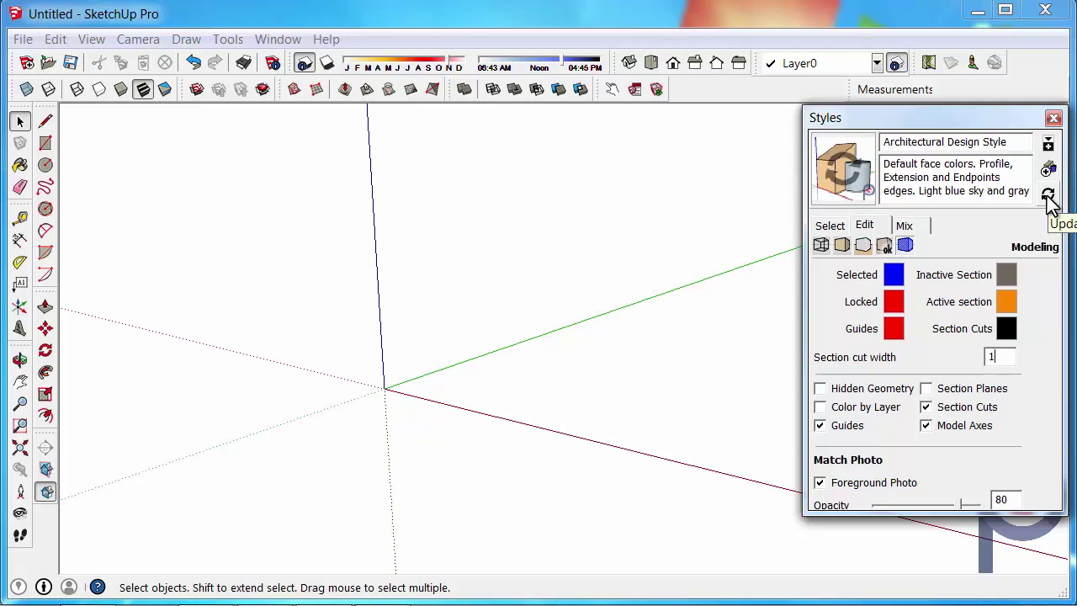
click(1048, 195)
click(1048, 196)
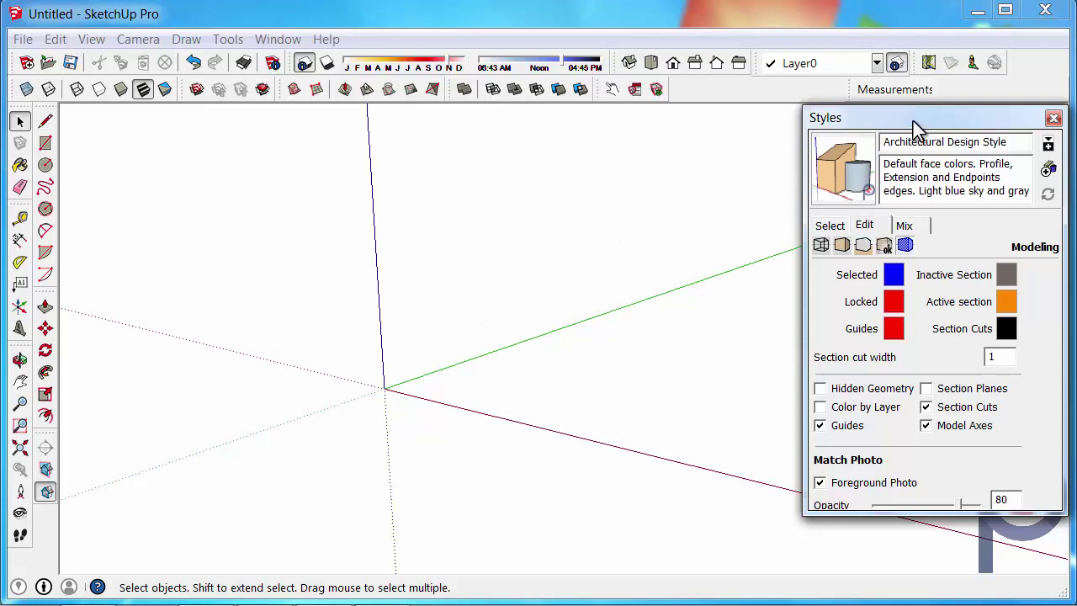
- Collapse the Styles window, move it out of the drawing area and switch the model to the Top view
click(833, 120)
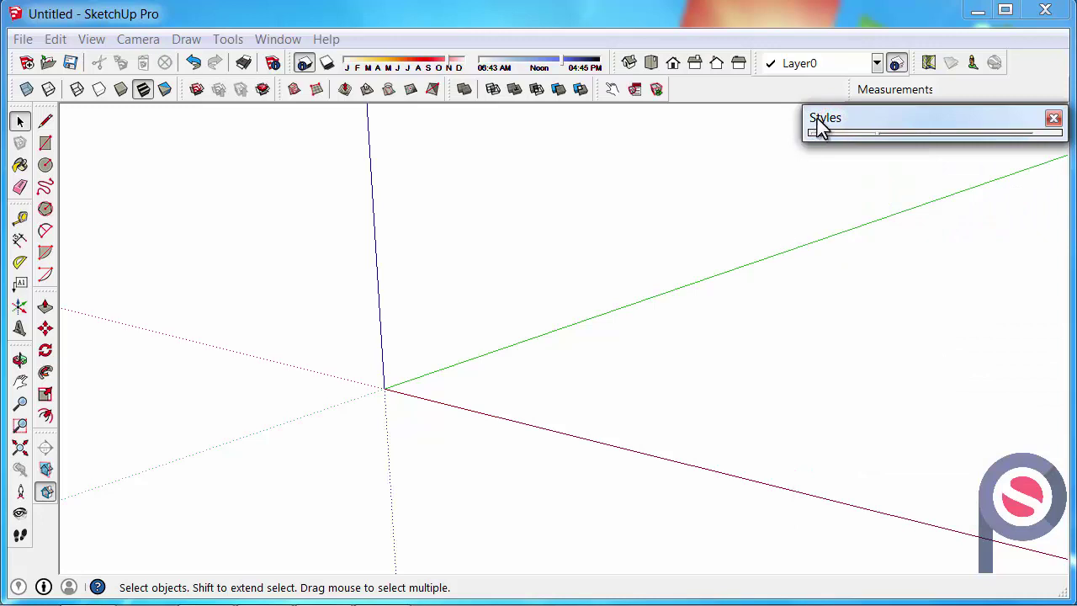
drag(819, 121, 1073, 93)
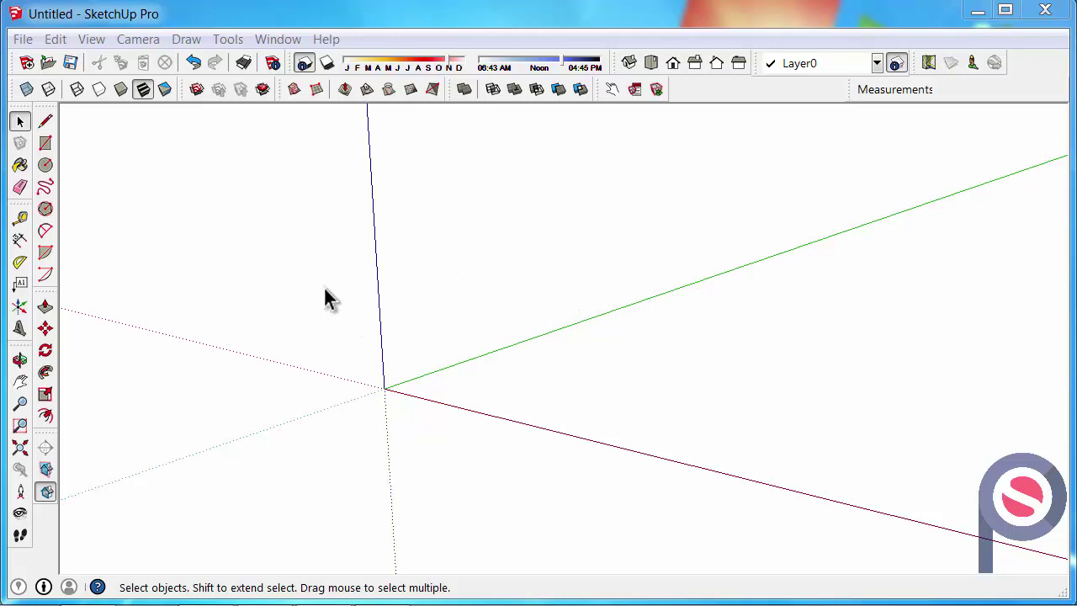
click(651, 62)
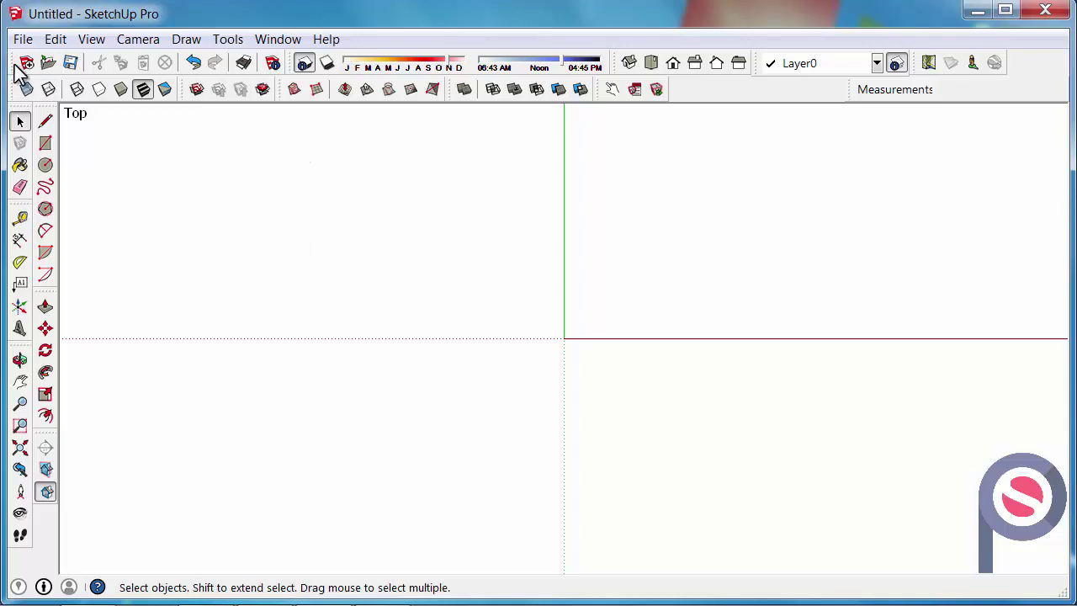
drag(9, 61, 92, 47)
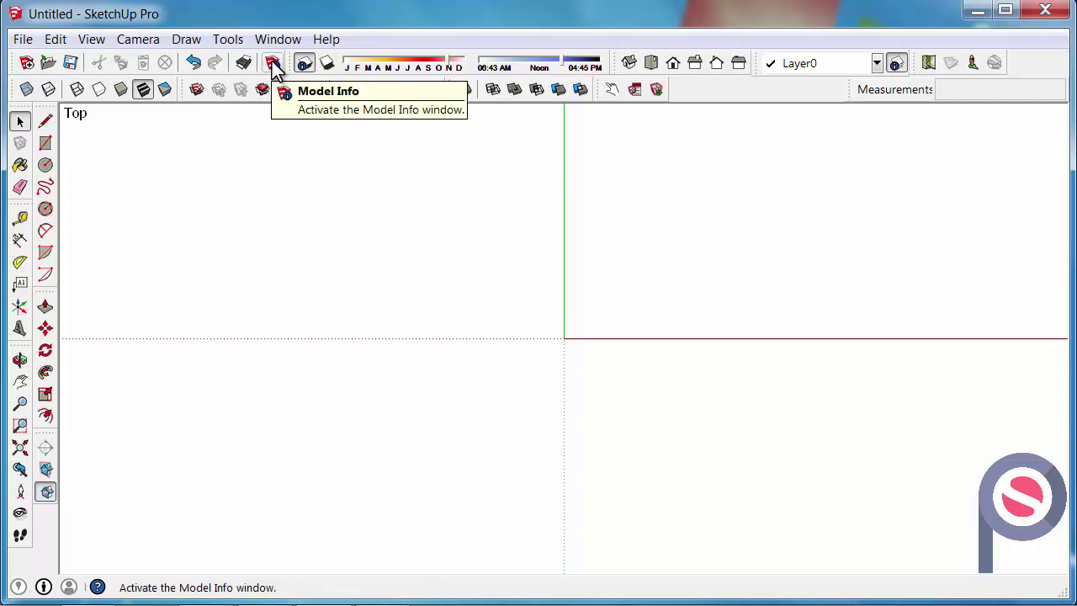
- Open the Model Info Units settings and check the available length unit formats, leaving Decimal selected
click(277, 38)
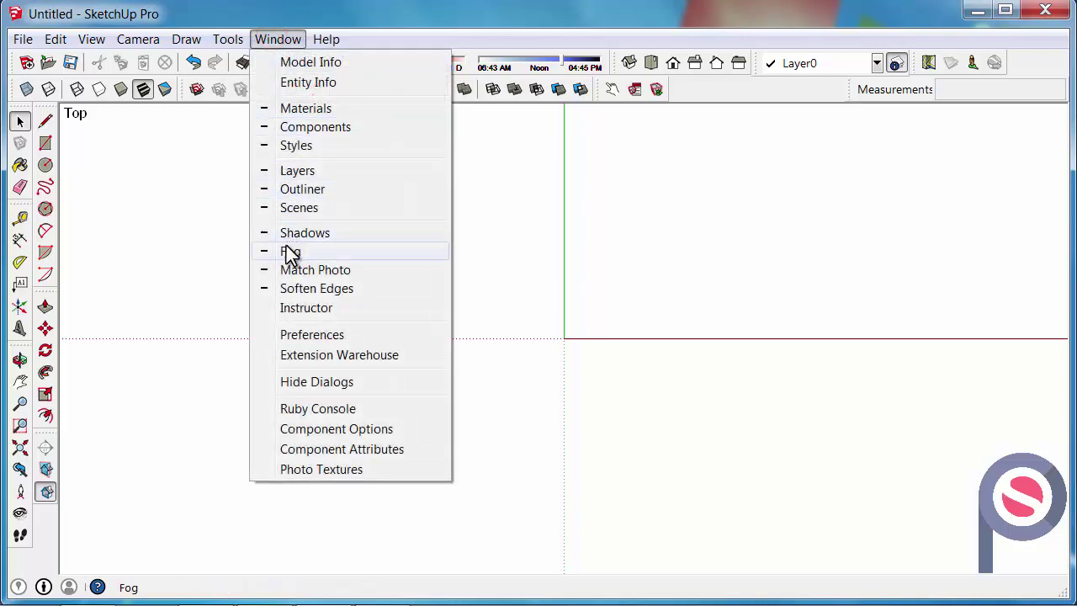
click(304, 62)
drag(304, 62, 557, 165)
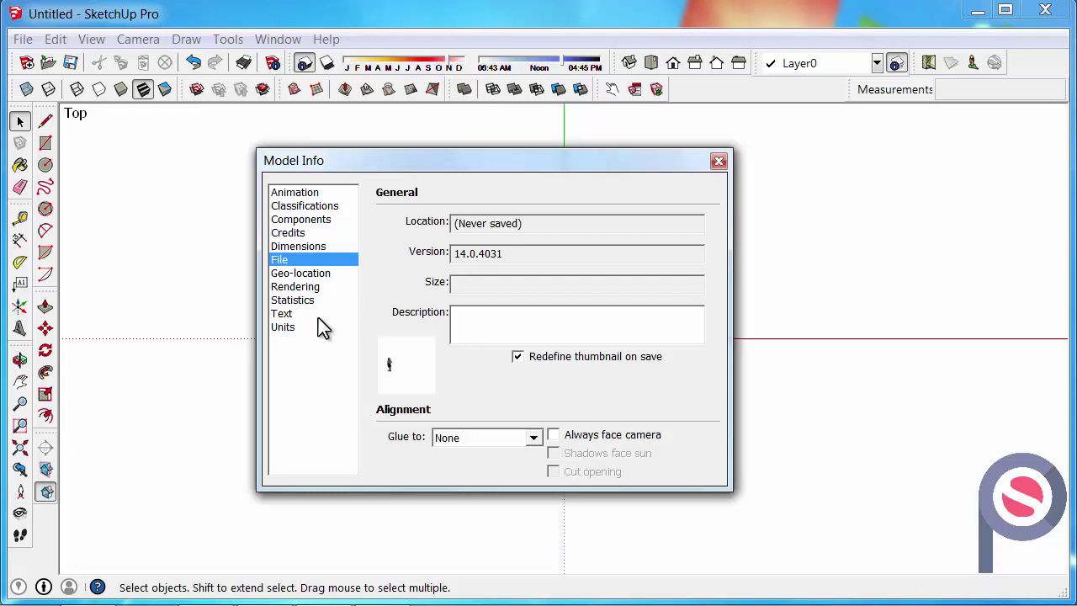
click(286, 327)
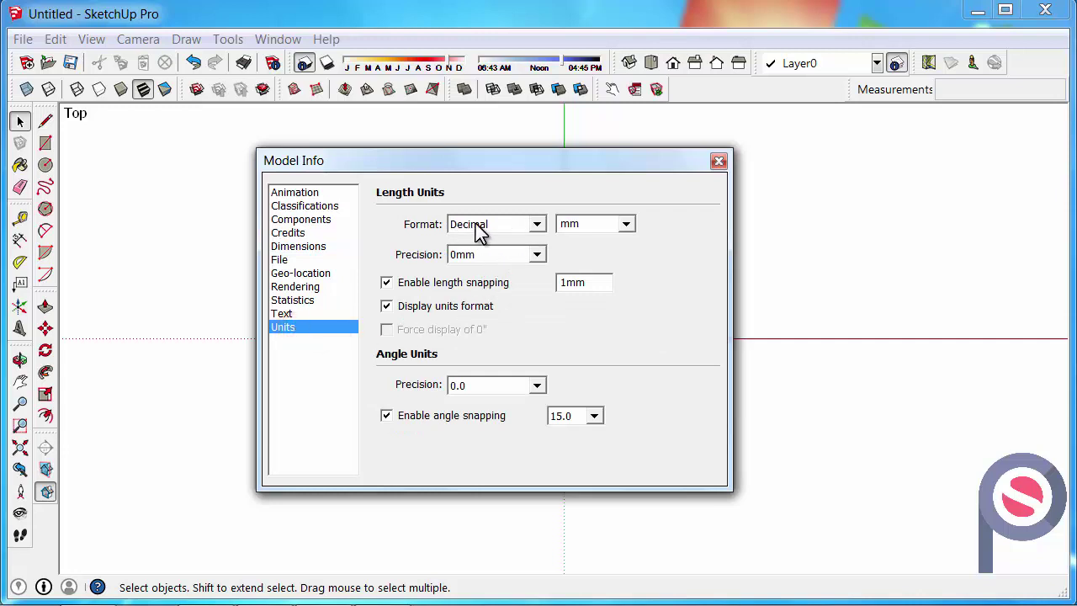
click(542, 226)
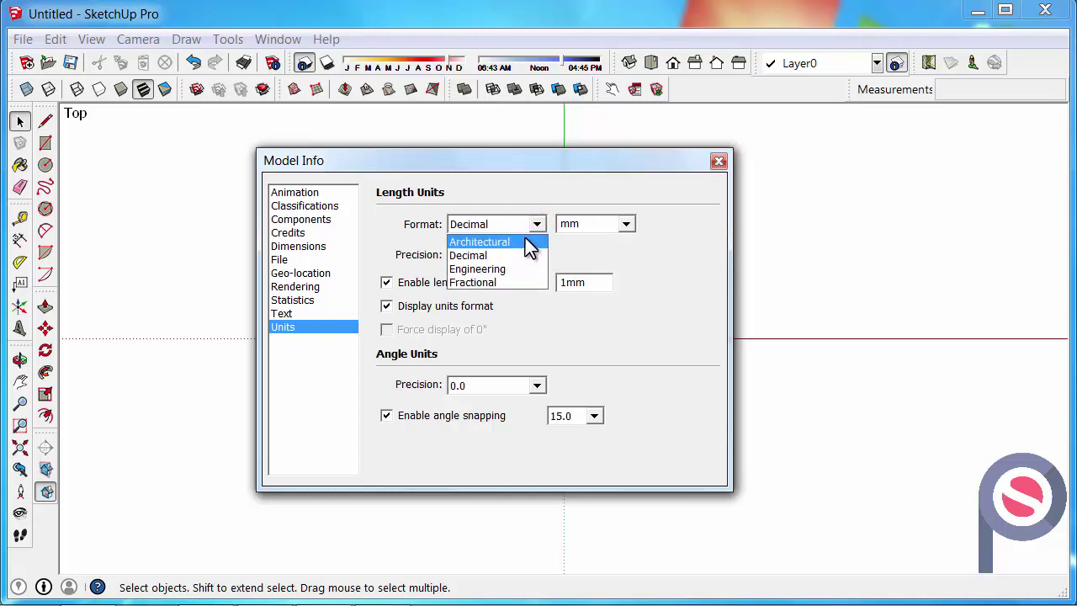
click(537, 226)
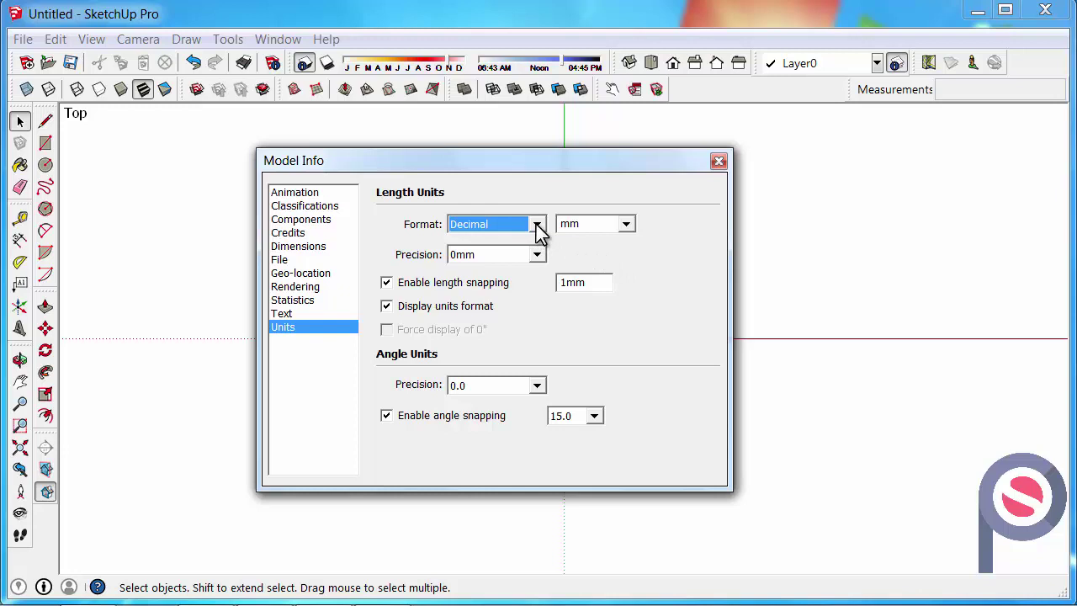
- Review the Text, Statistics, Credits, Dimensions and Animation pages of Model Info and close it
click(314, 313)
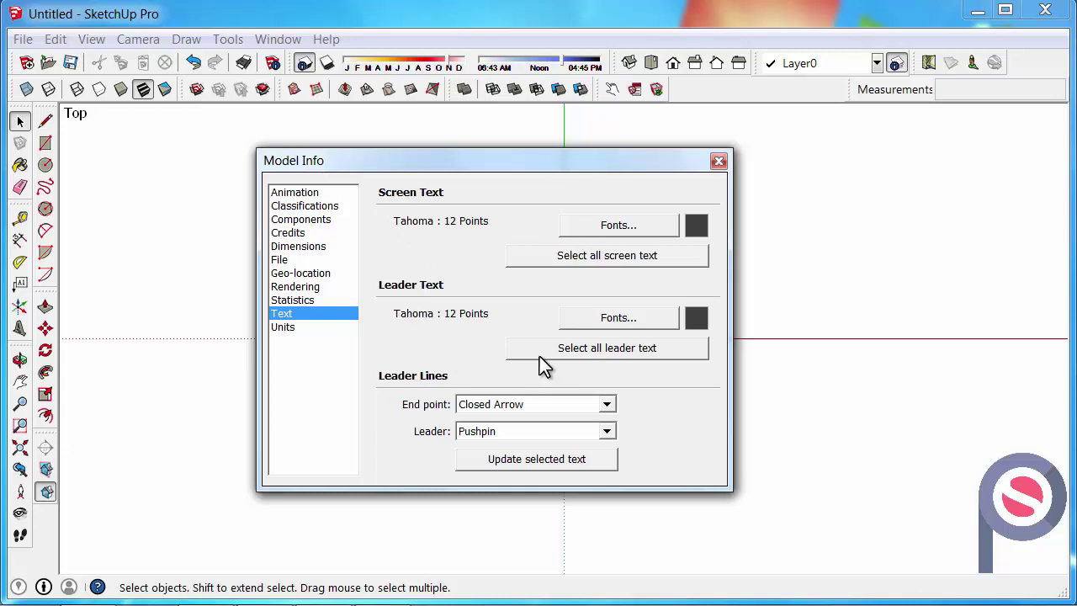
click(307, 301)
click(303, 234)
click(308, 245)
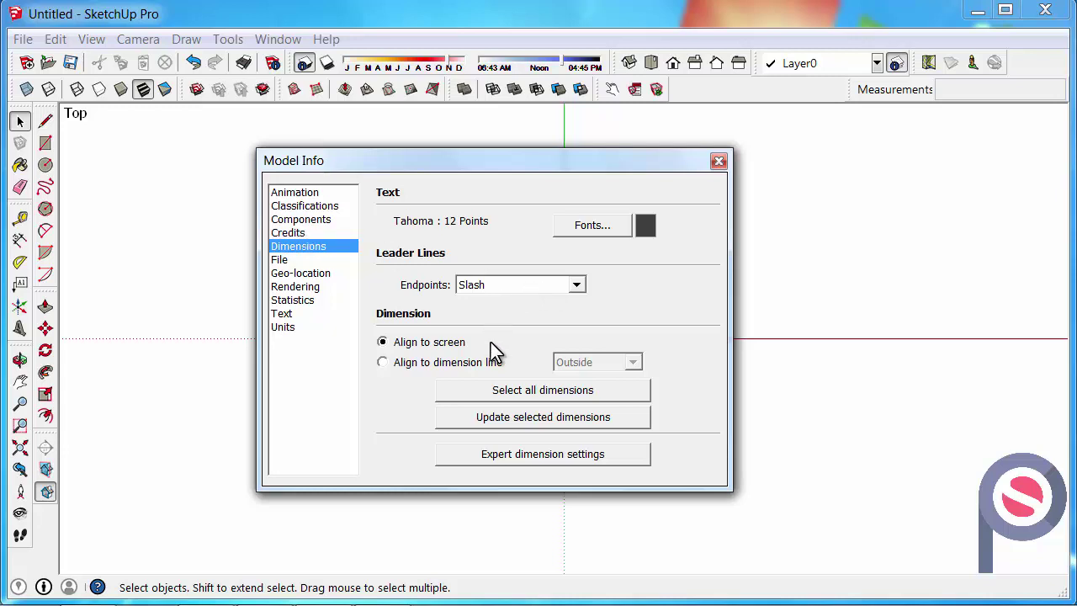
click(293, 191)
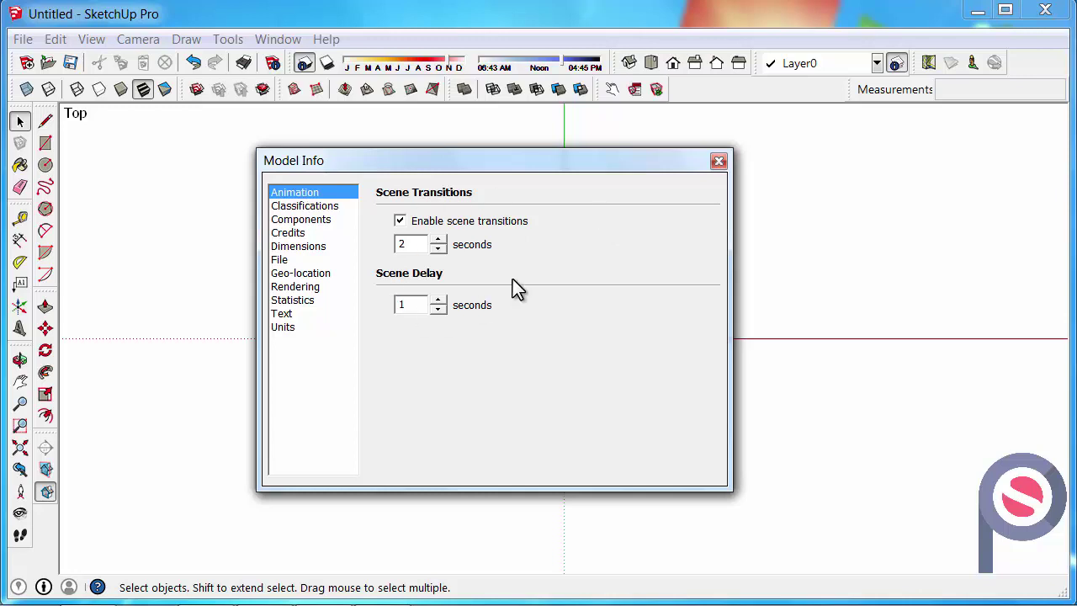
click(718, 162)
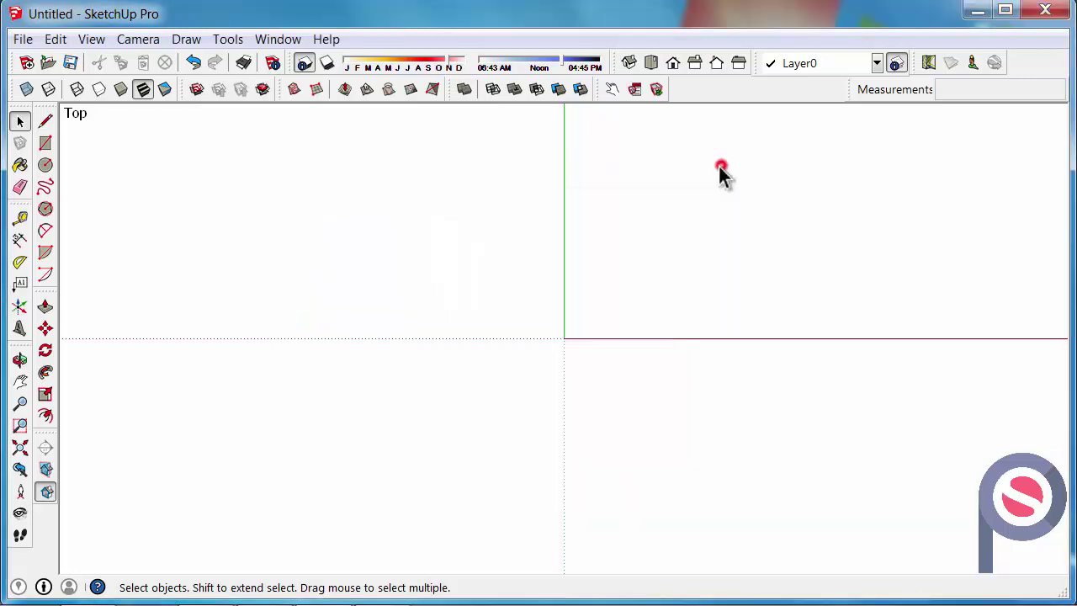
- Open the OpenGL settings in System Preferences and turn off Use fast feedback
click(276, 39)
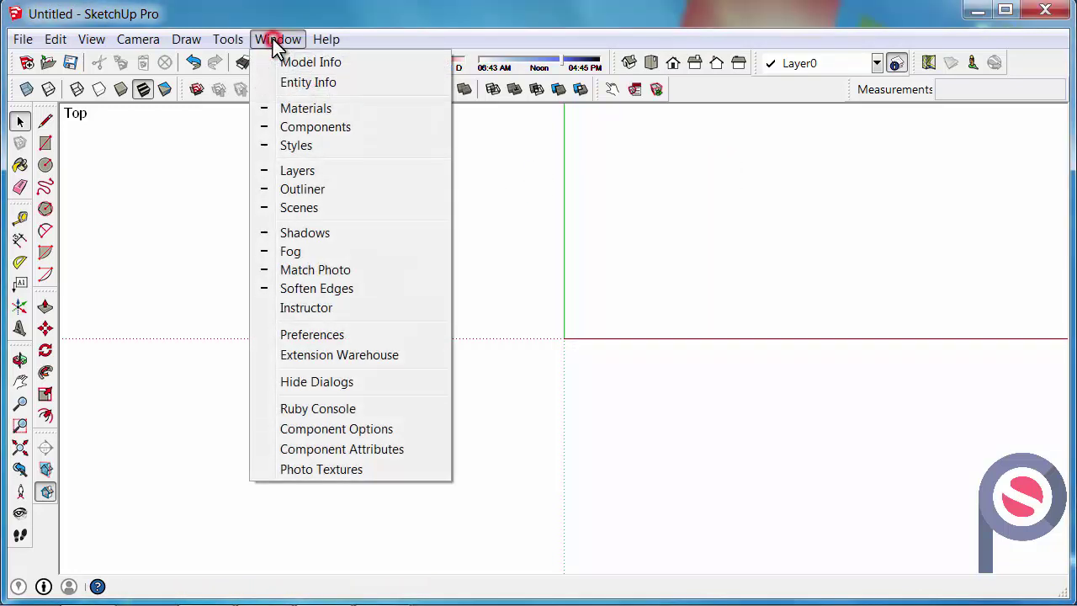
click(297, 334)
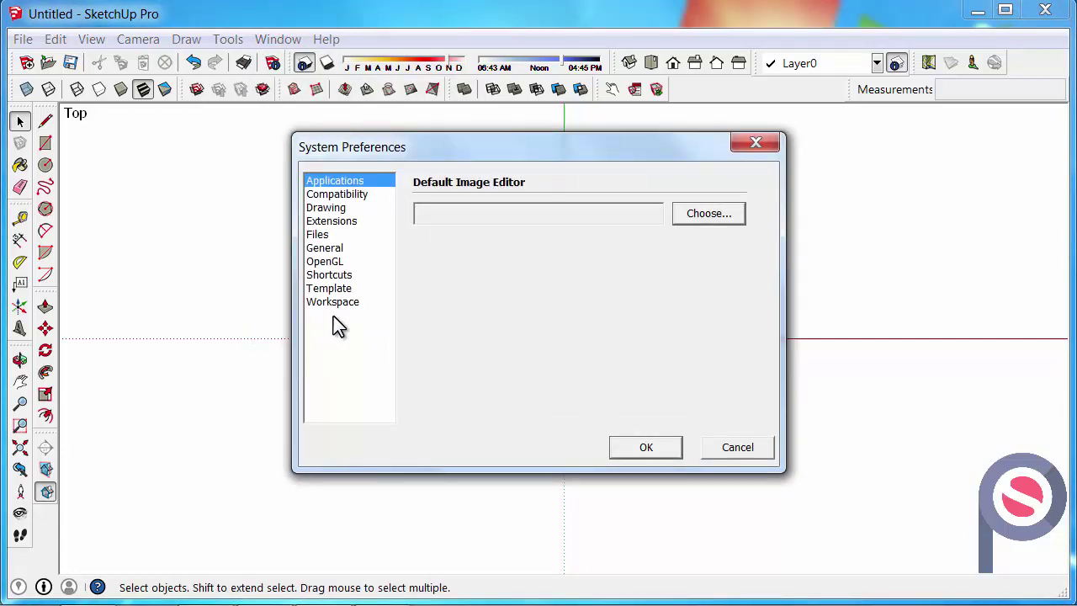
click(336, 264)
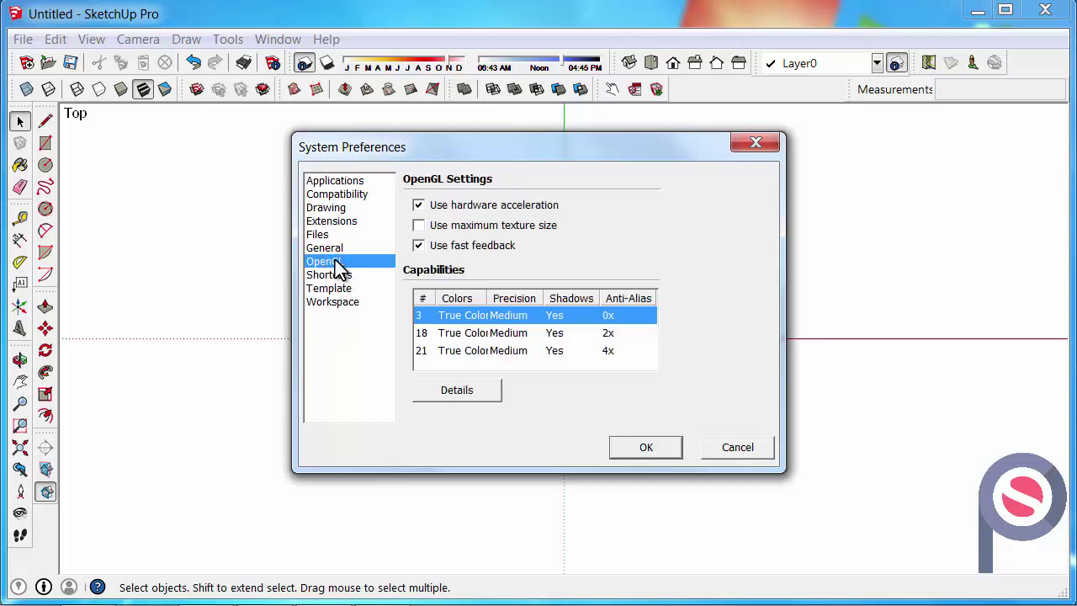
click(446, 248)
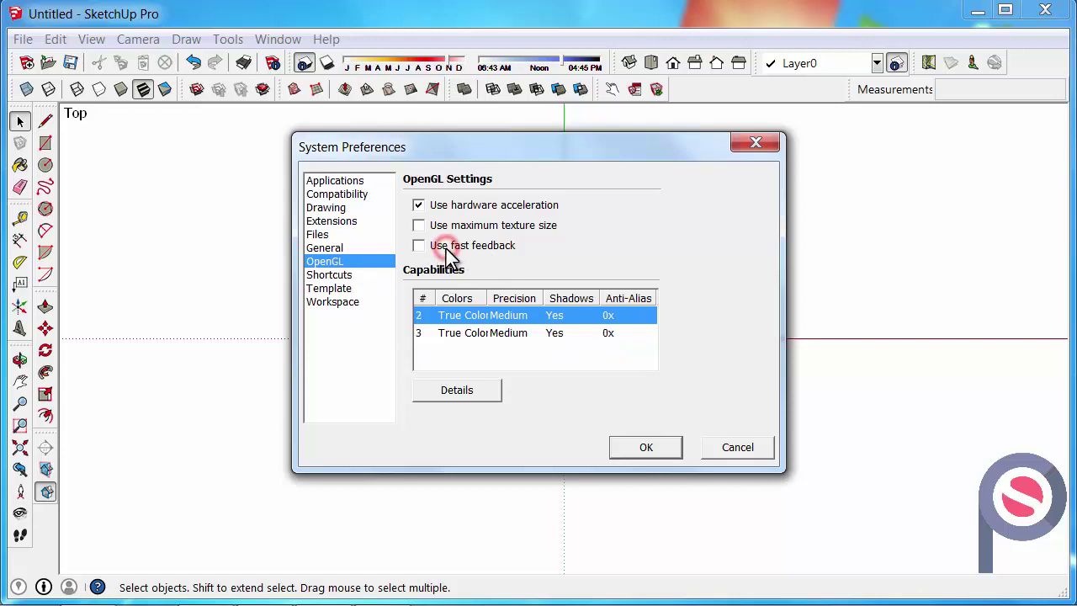
- Set the Models file location in System Preferences to the C:\Dropbox\Architect folder
click(358, 233)
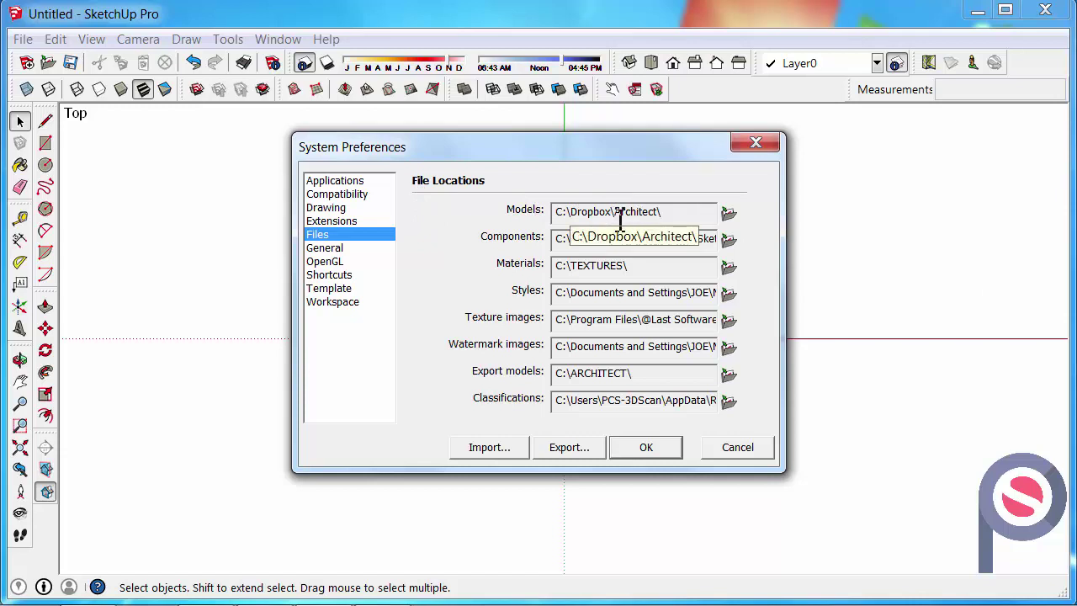
click(729, 214)
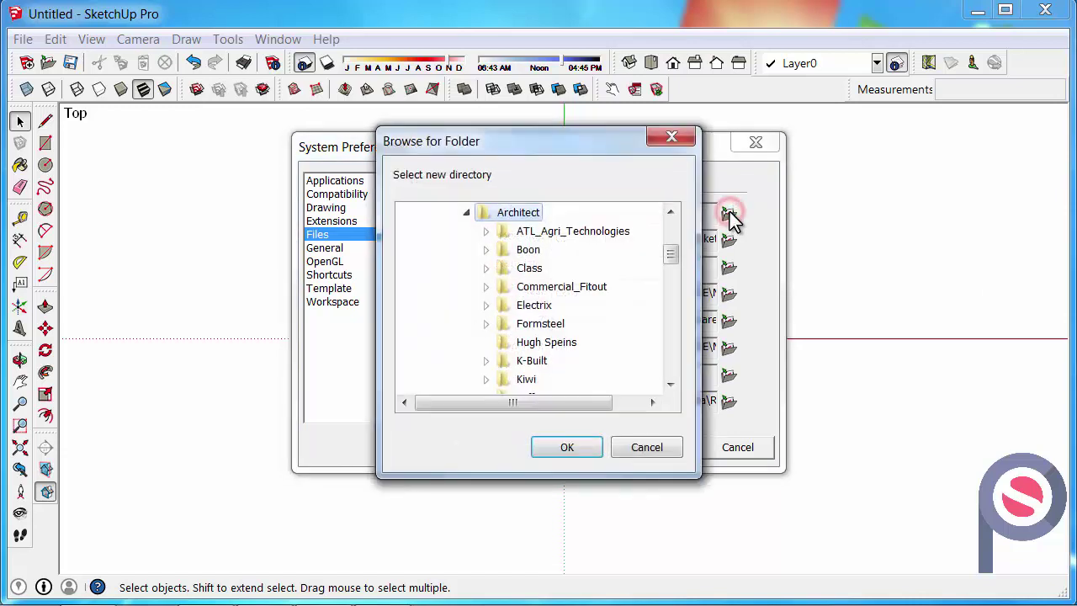
scroll(673, 252, up, 2)
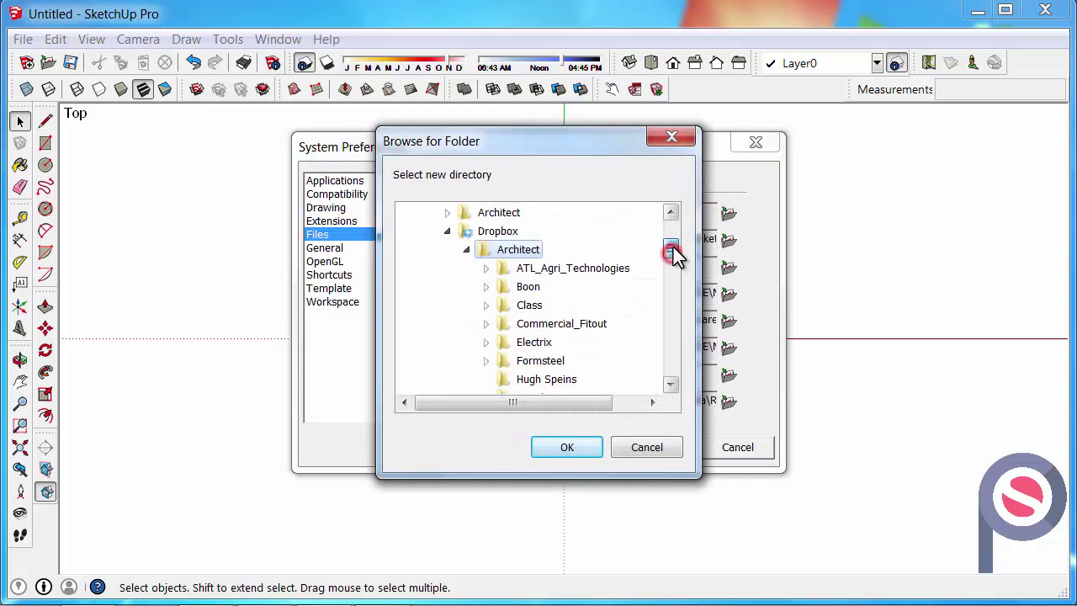
scroll(673, 252, down, 2)
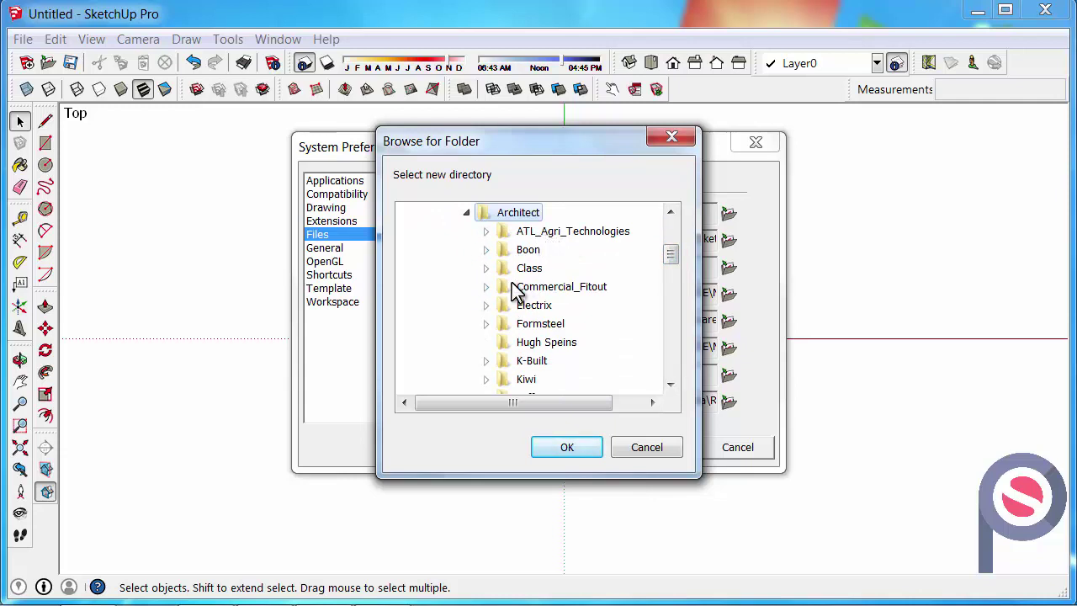
click(568, 452)
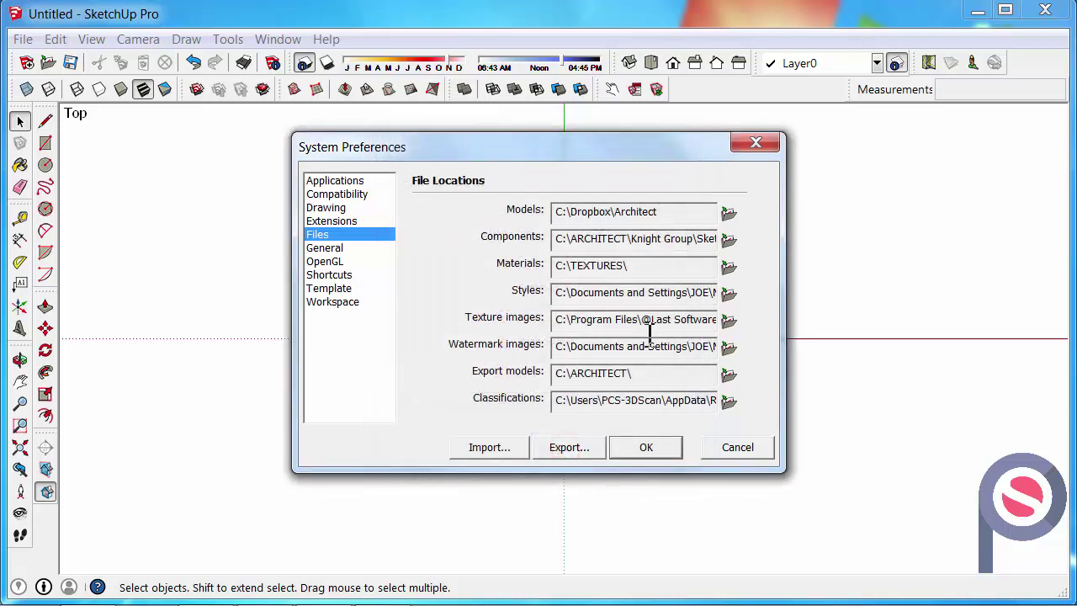
- Review the Extensions, Drawing, Compatibility and Applications pages of System Preferences and accept the preferences
click(328, 222)
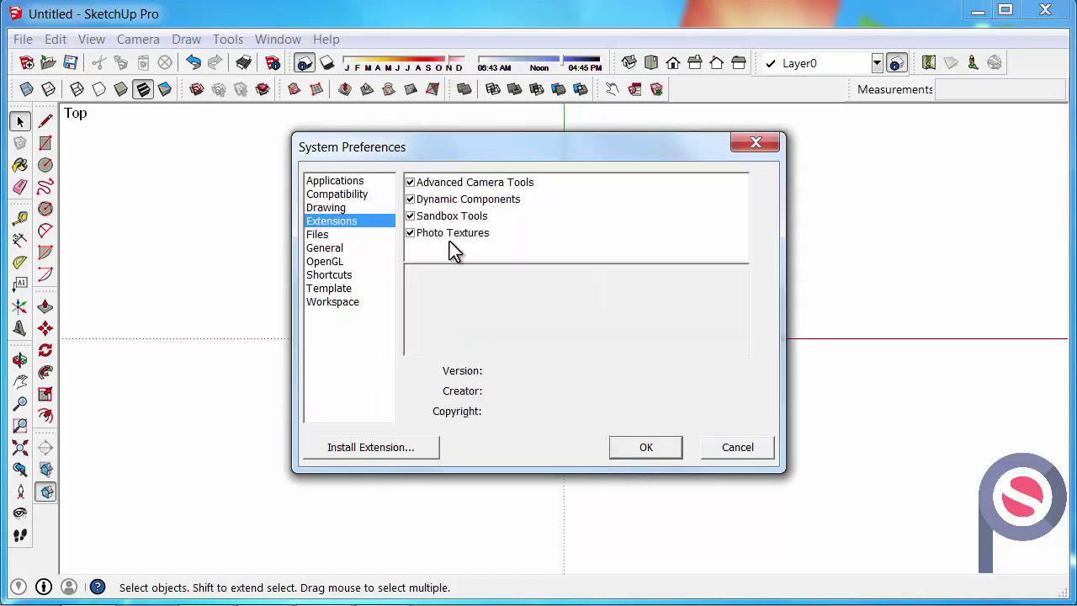
click(325, 208)
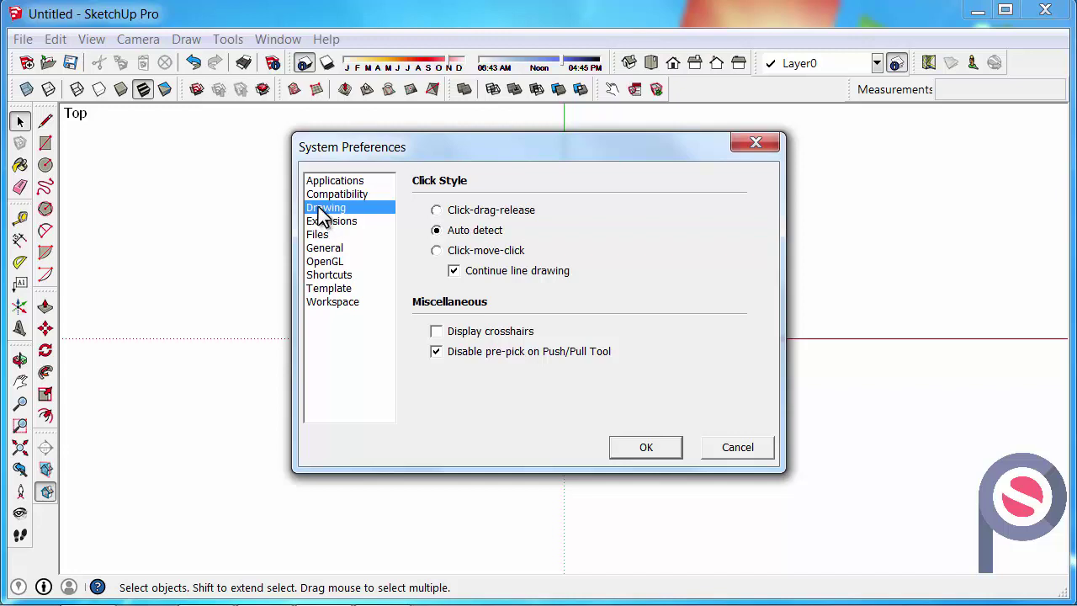
click(324, 194)
click(324, 181)
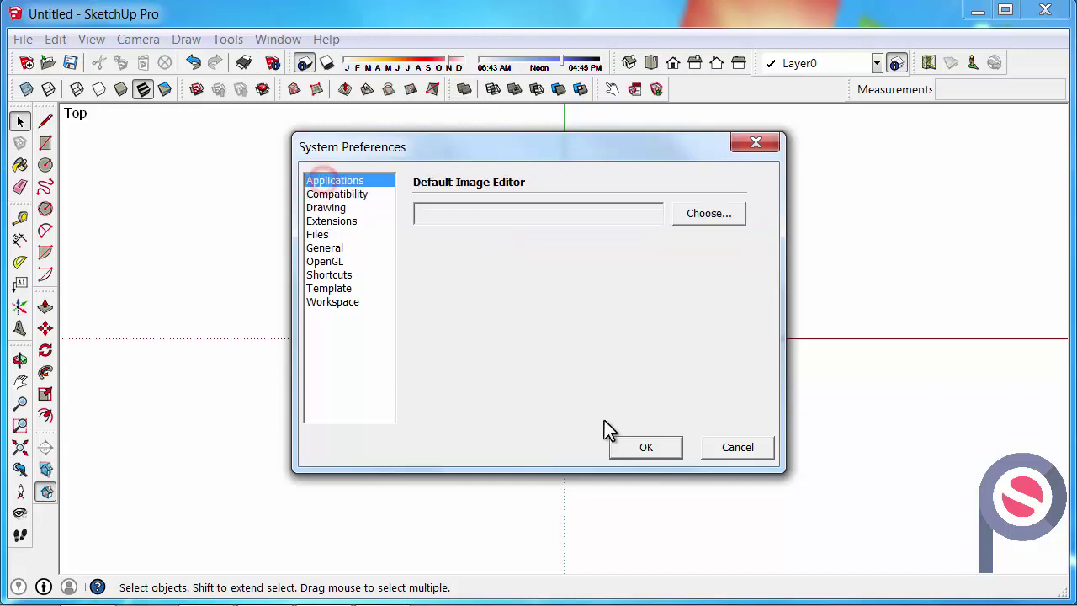
click(622, 447)
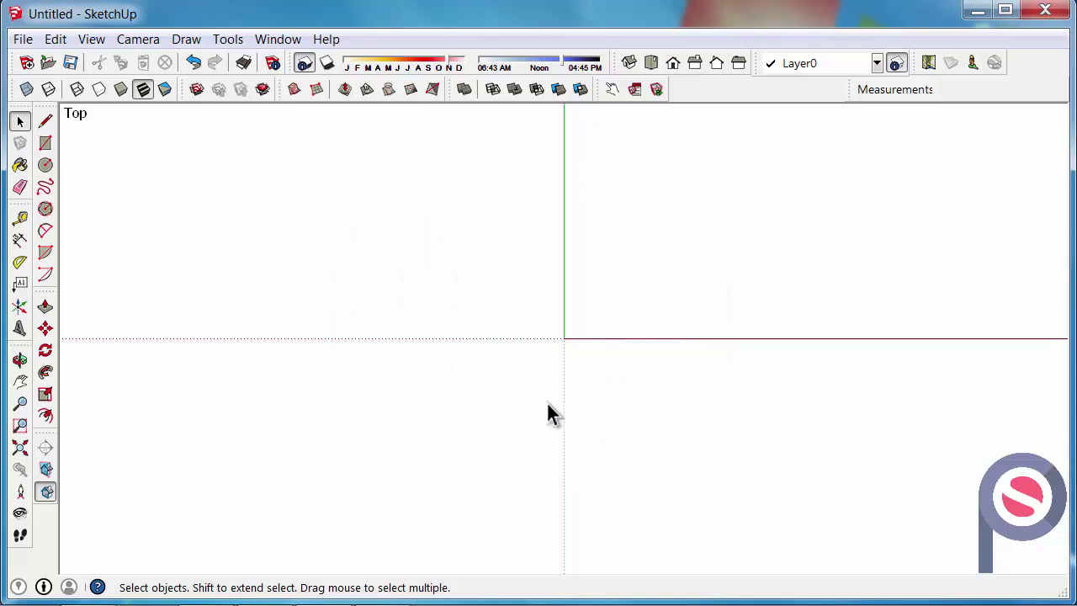
- Save the model as a default template named PCS with file name PCS.skp and start a new model
click(21, 40)
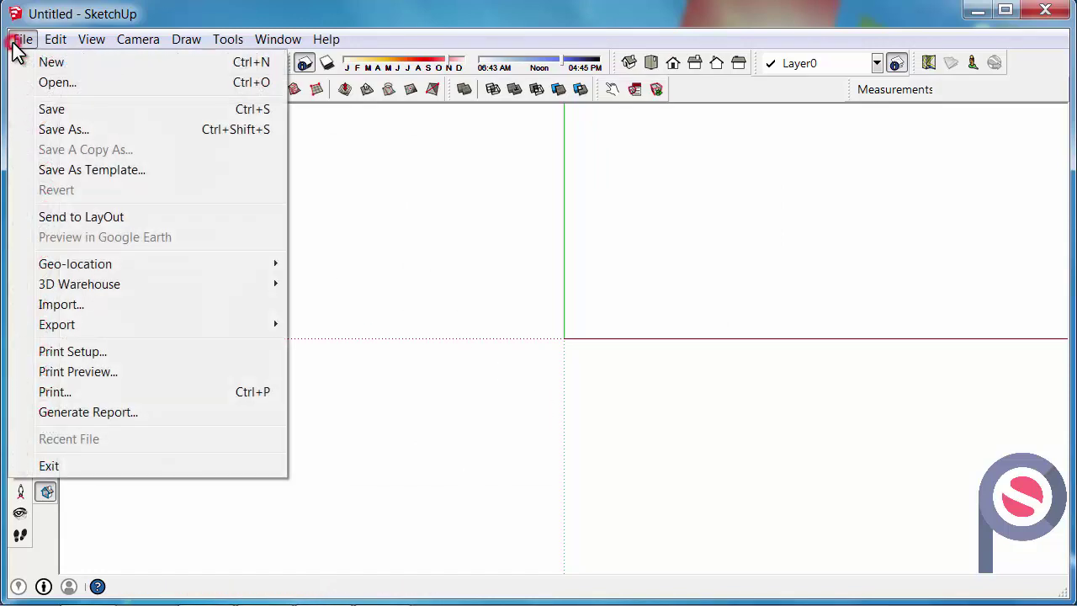
click(34, 170)
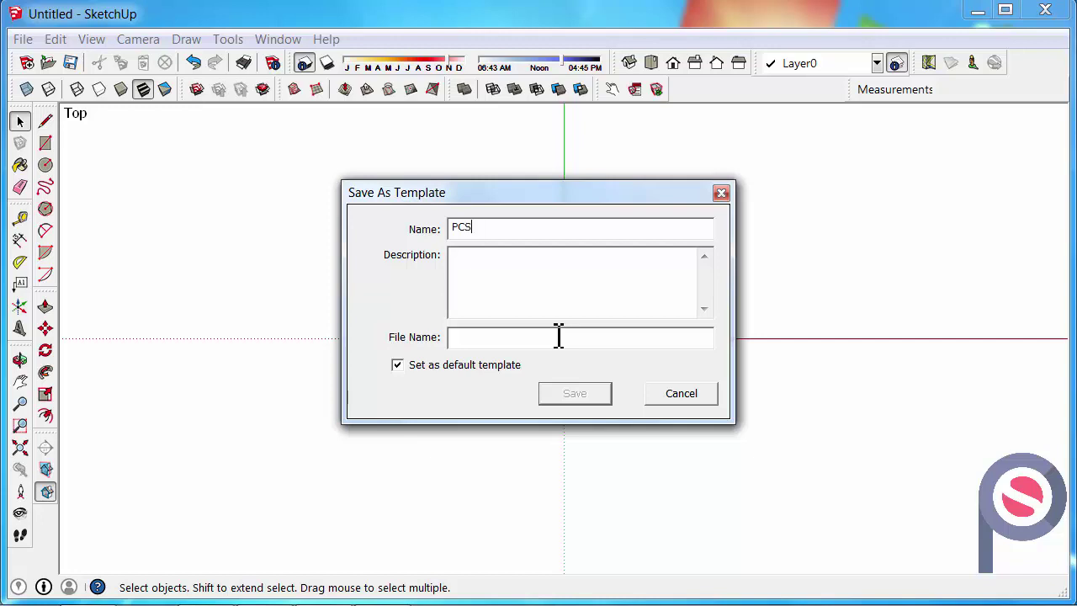
click(560, 290)
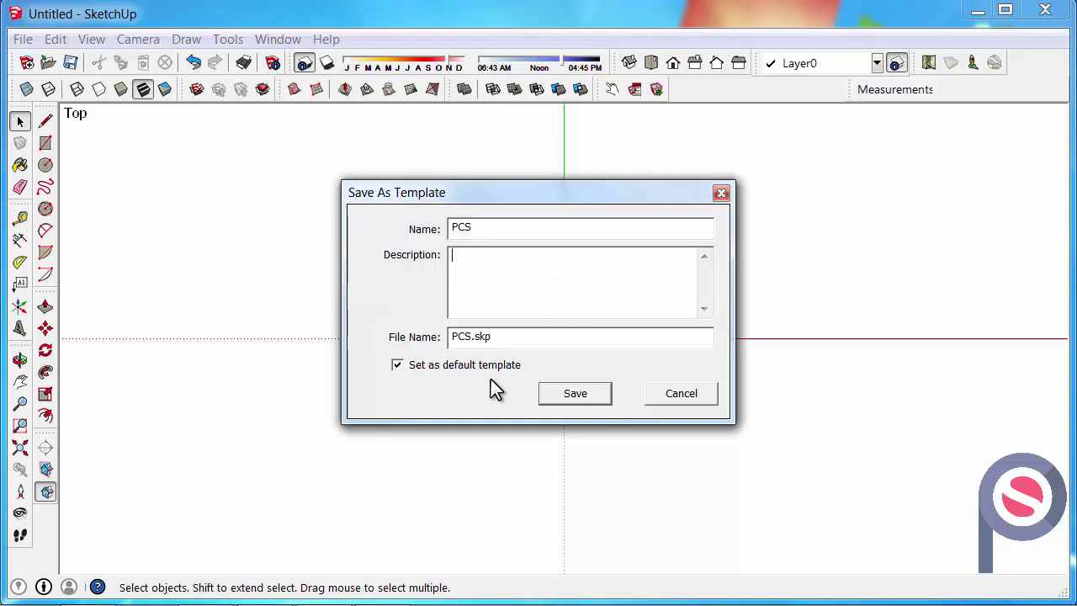
click(575, 395)
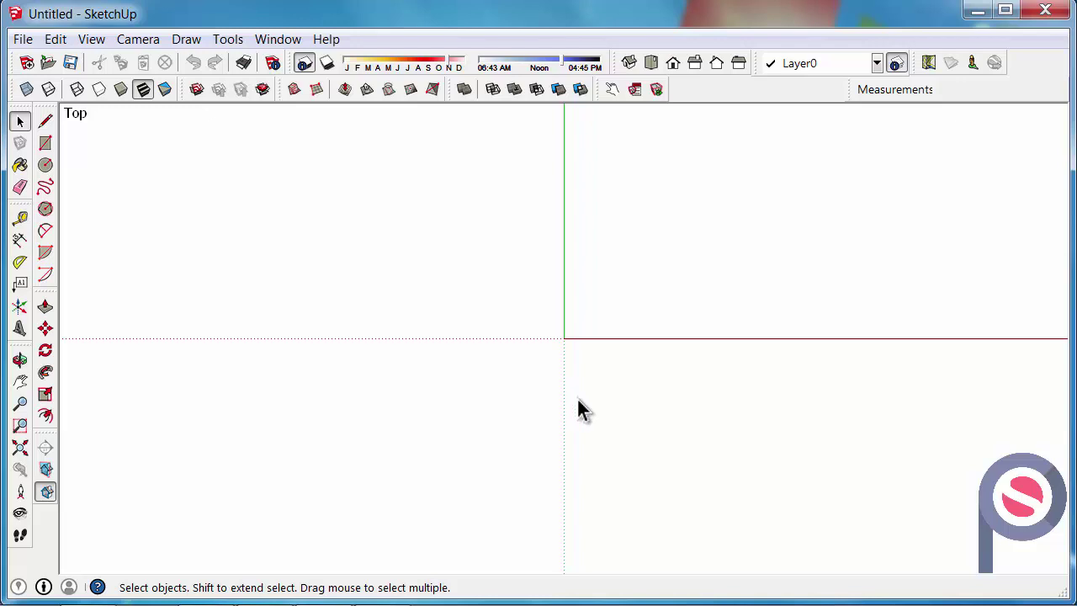
click(23, 39)
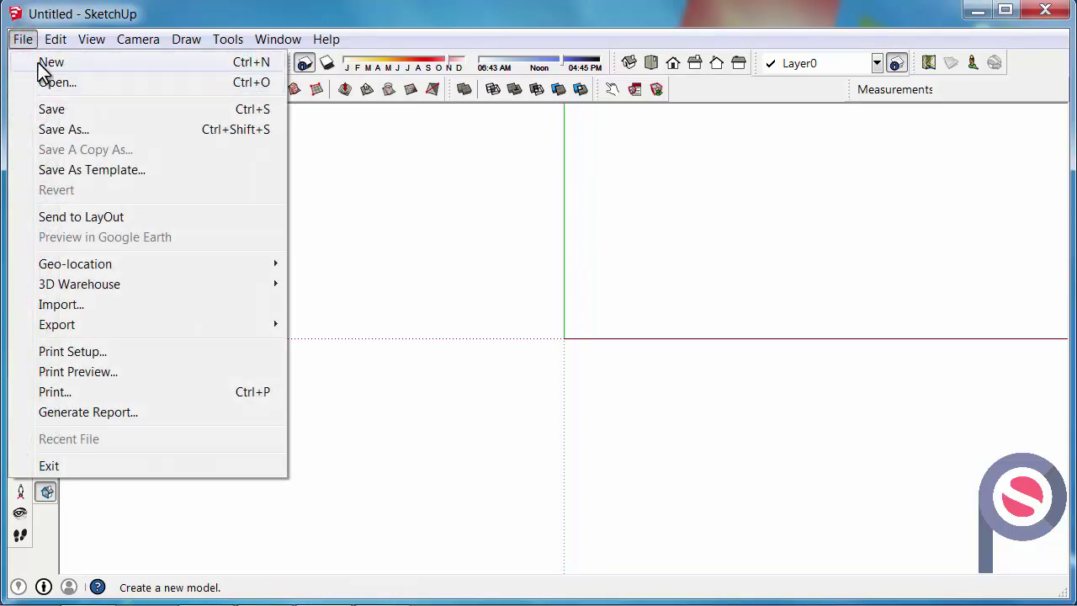
click(40, 62)
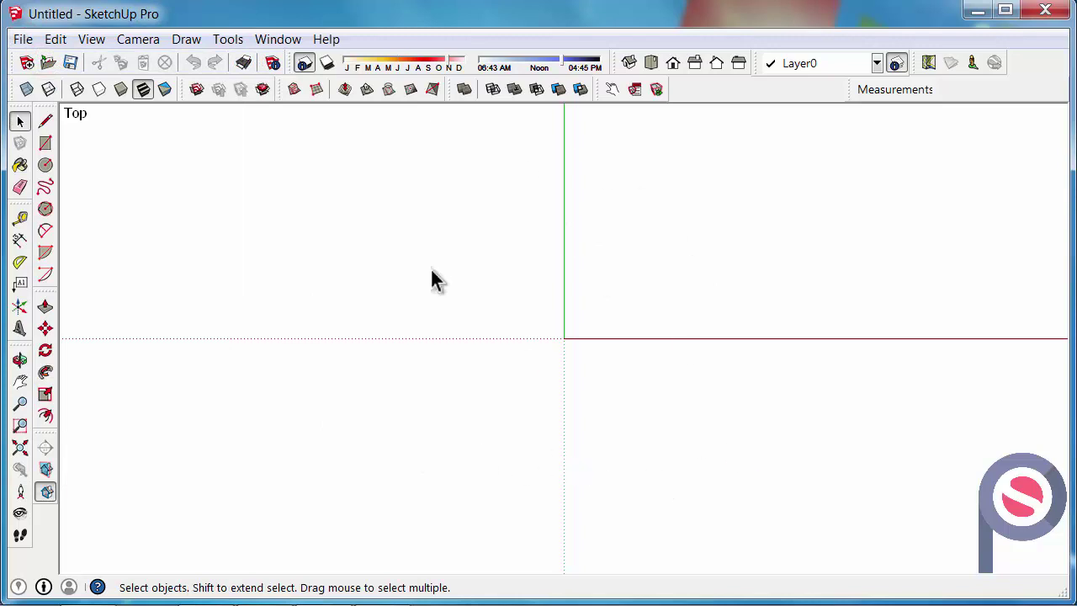
- Draw a rectangle of about 8777 by 3102 mm on the ground plane and push/pull it up into a box
mouse_move(721, 471)
middle_down()
mouse_move(496, 226)
mouse_move(210, 193)
middle_up()
click(45, 143)
click(305, 194)
click(420, 445)
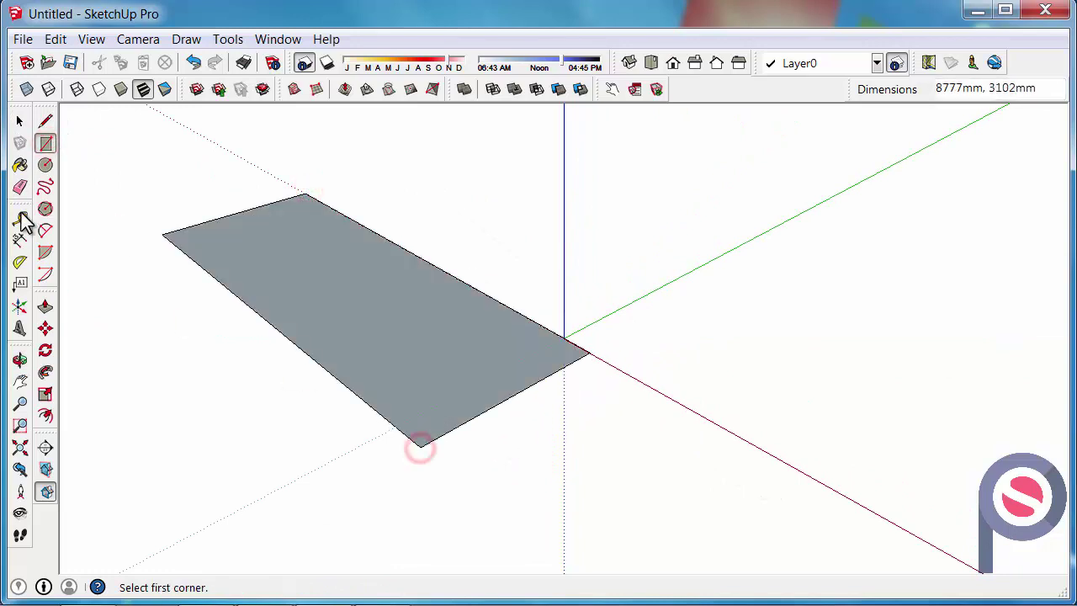
click(46, 308)
drag(345, 337, 348, 240)
middle_drag(349, 241, 422, 262)
- Start another new model without saving the changes to the current one
click(20, 120)
click(23, 39)
click(33, 76)
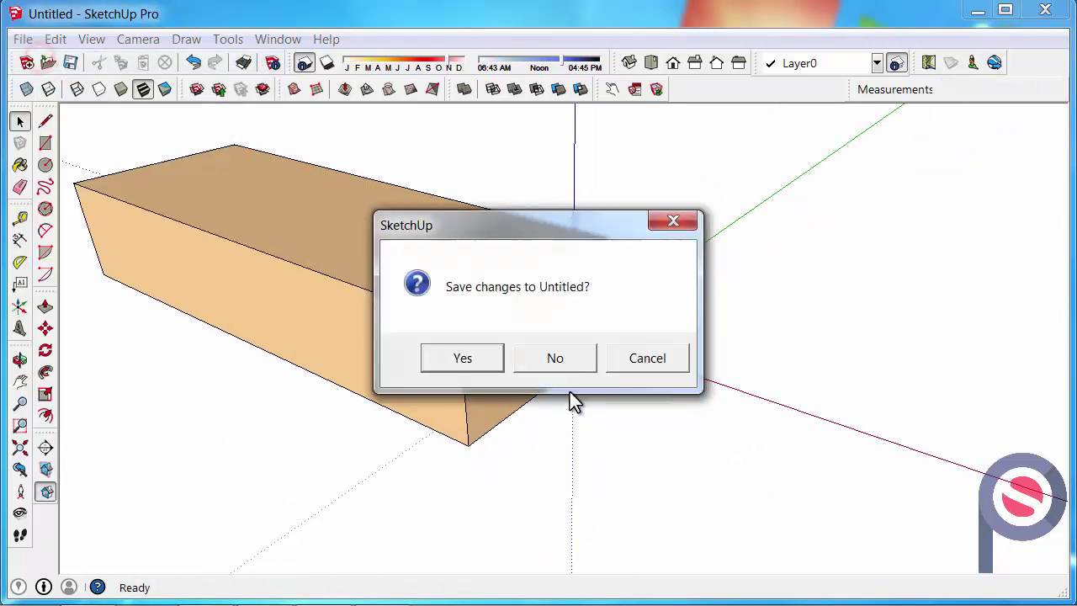
click(556, 361)
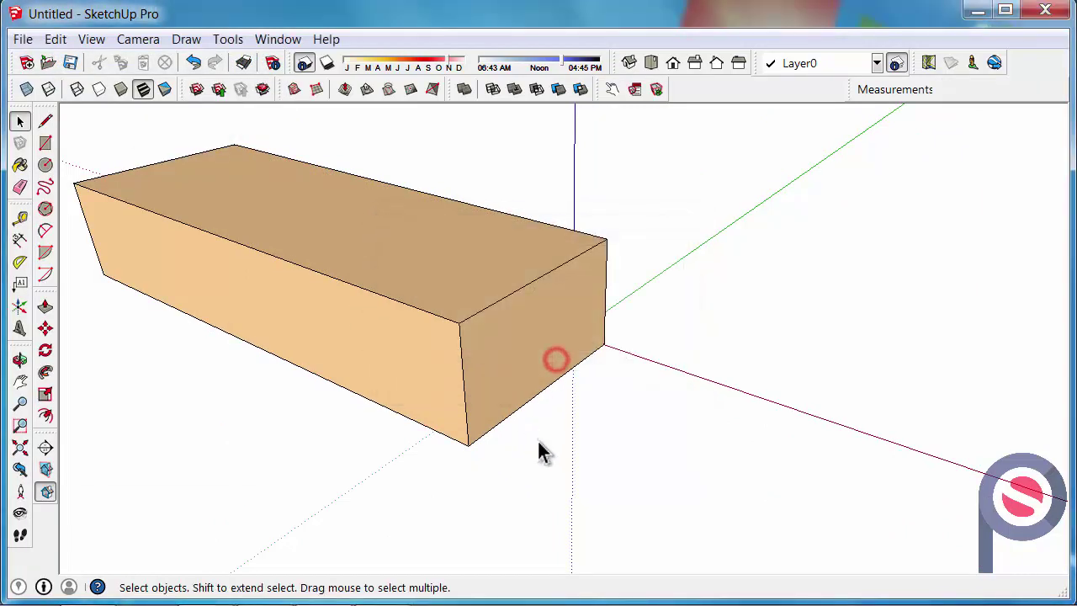